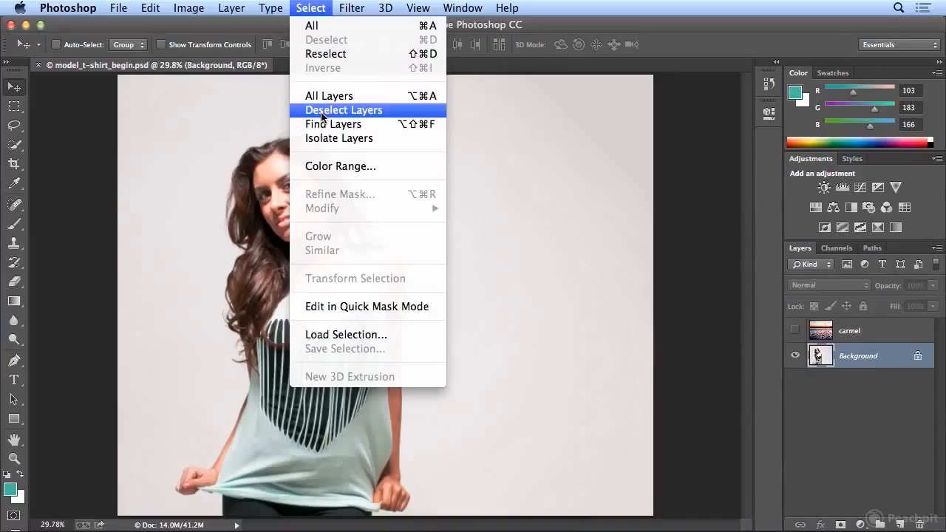
# - Load the saved "model" channel of model_t-shirt_begin.psd as a new selection
pyautogui.click(346, 335)
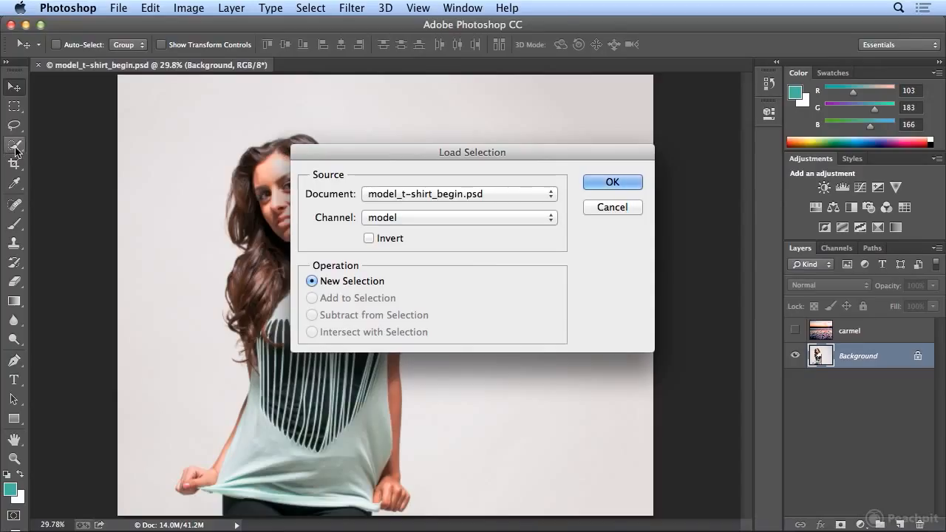
pyautogui.click(451, 218)
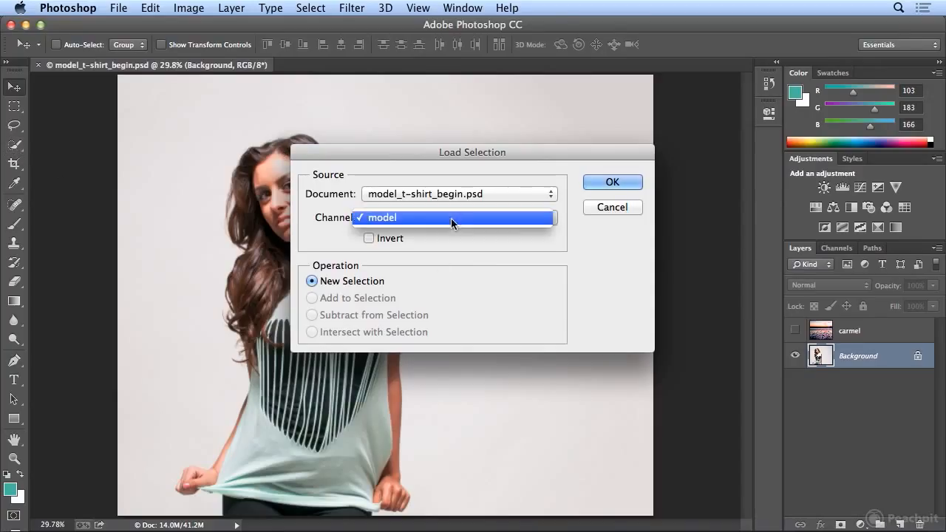
pyautogui.click(447, 218)
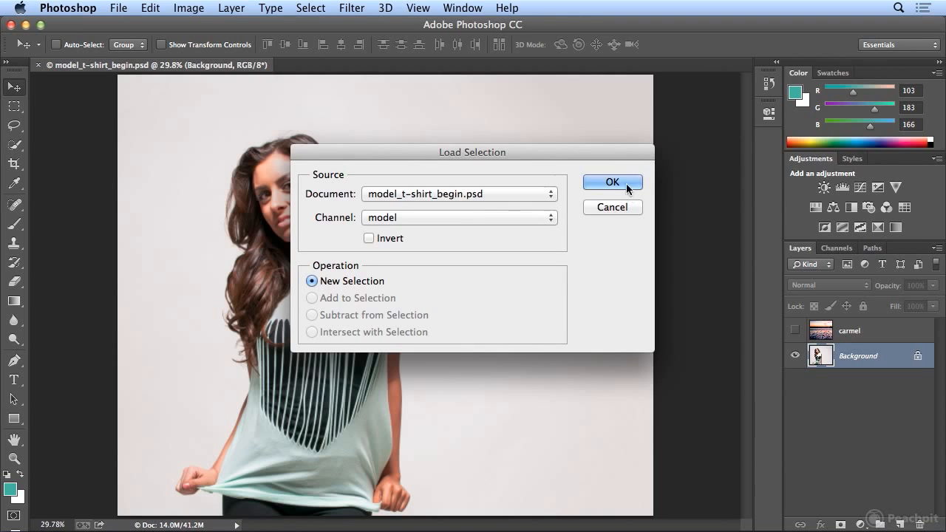
pyautogui.click(626, 183)
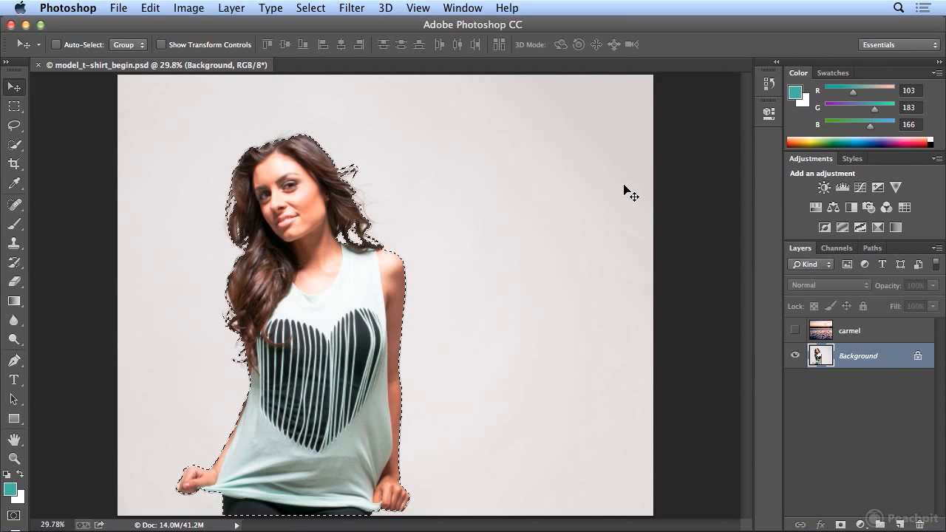
# - Open Refine Edge for the model selection with the On Black view and set the edge detection radius to 60.8 px
pyautogui.click(310, 9)
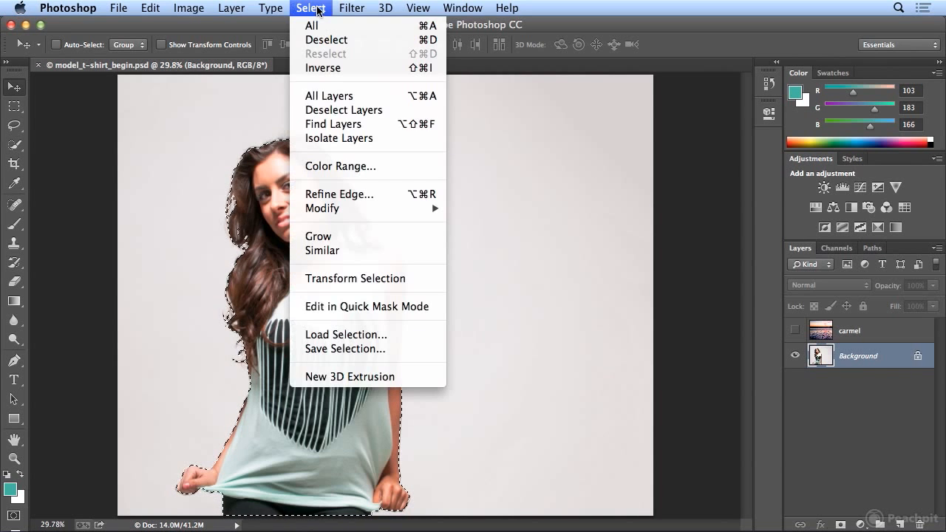
pyautogui.click(337, 194)
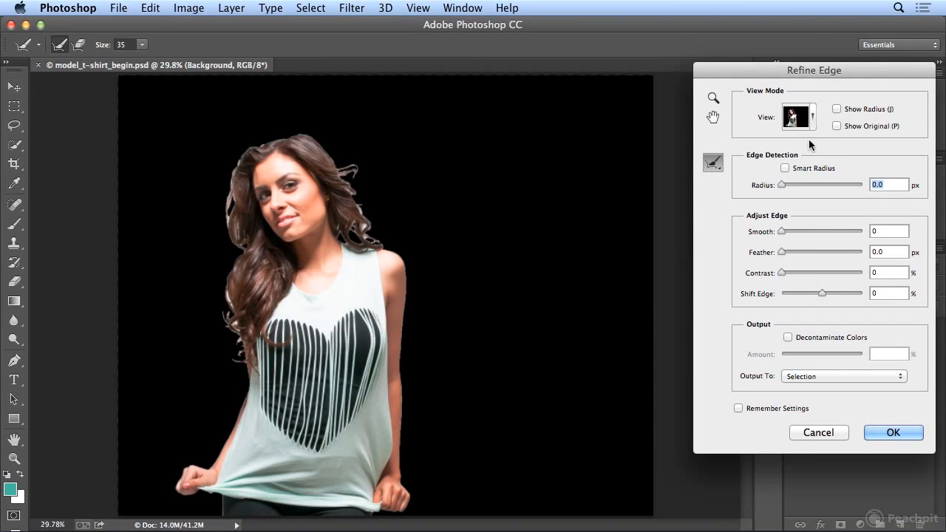
pyautogui.moveTo(794, 70); pyautogui.dragTo(555, 89)
pyautogui.click(572, 146)
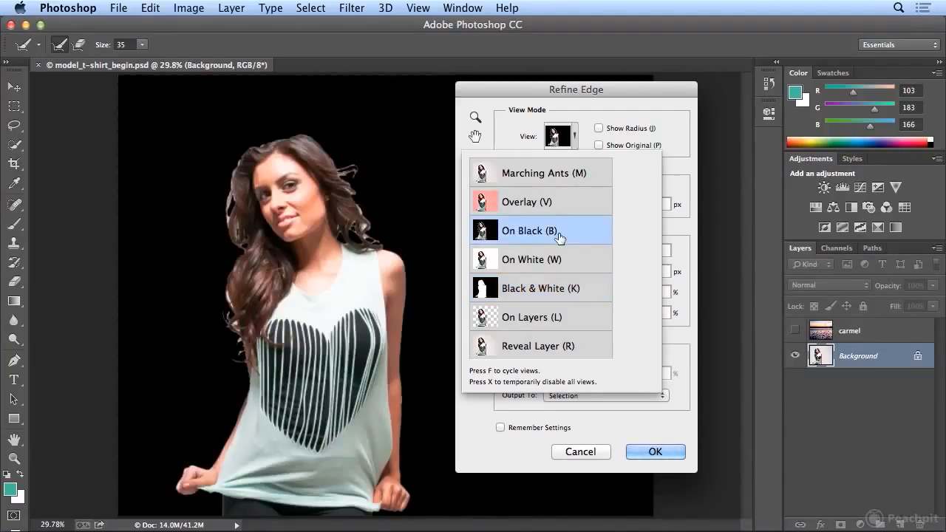
pyautogui.click(674, 89)
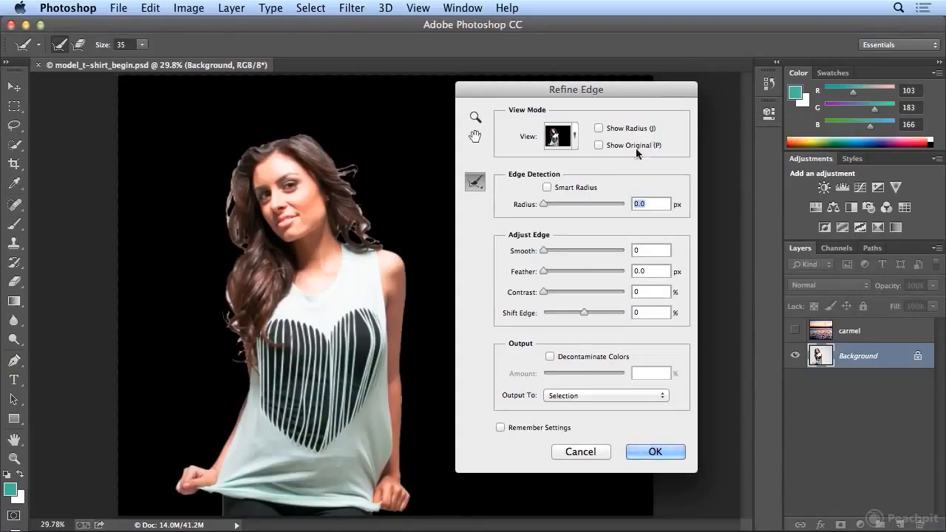
pyautogui.moveTo(545, 204); pyautogui.dragTo(599, 204)
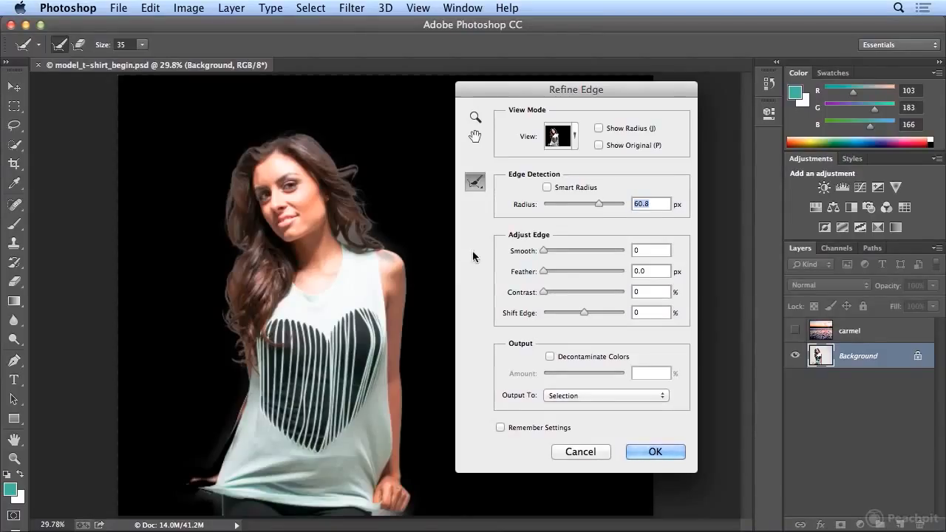
# - Switch the Refine Edge preview to the Black & White view
pyautogui.click(576, 144)
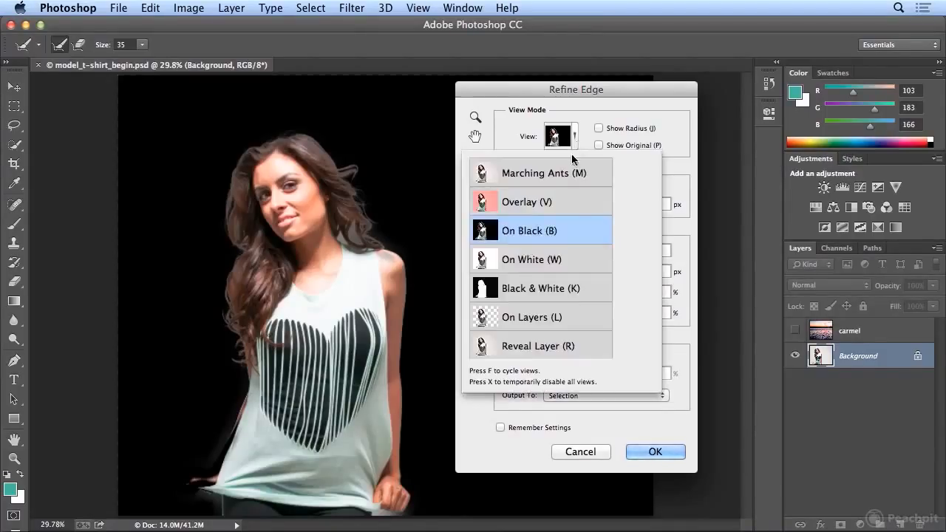
pyautogui.click(565, 297)
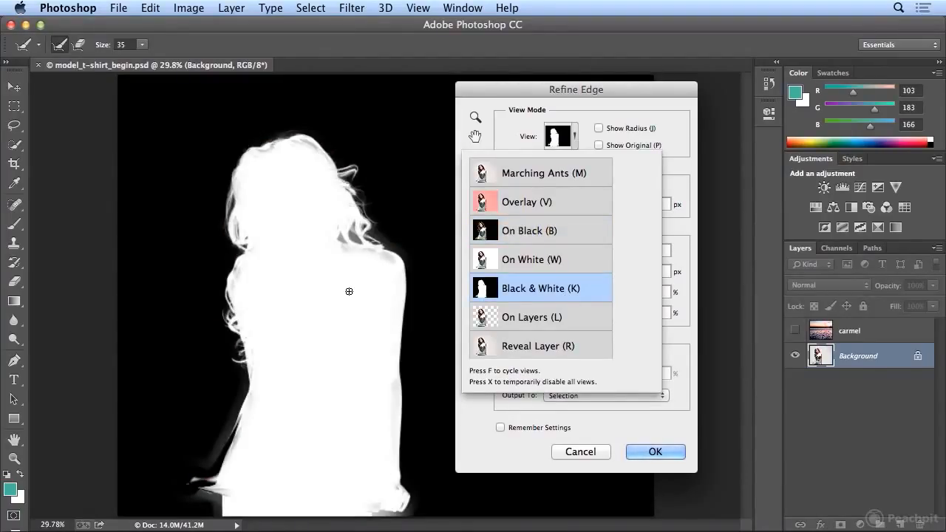
pyautogui.click(581, 86)
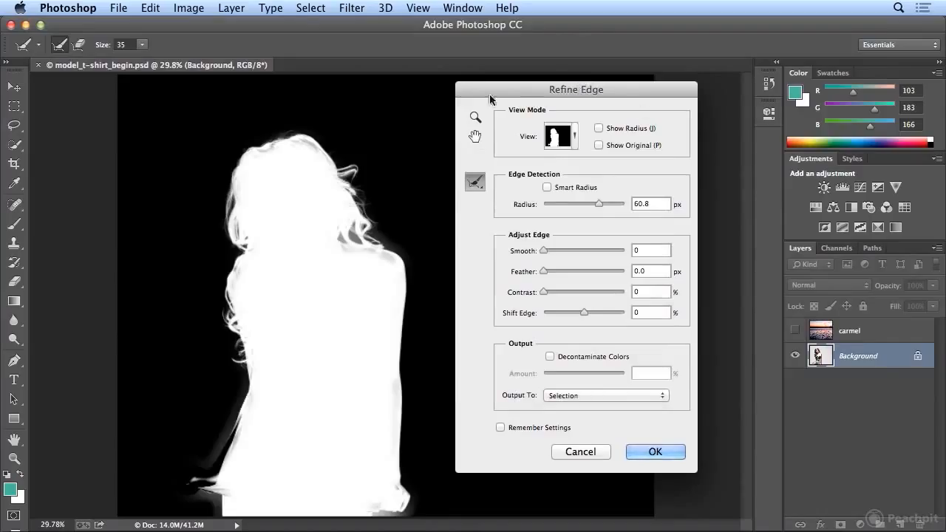
# - Examine the fine hair strands along the head and shoulder edges of the mask up close
pyautogui.press('super+plus')
pyautogui.press('super+plus')
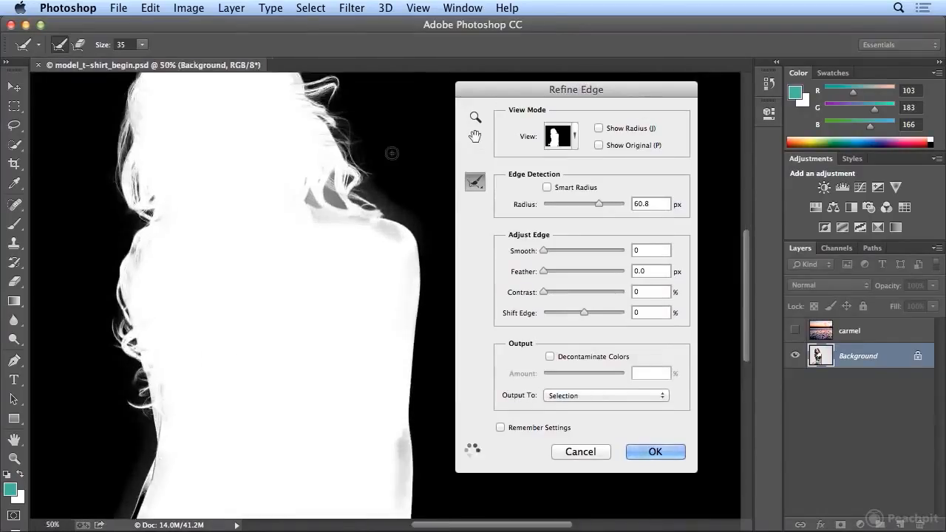
pyautogui.press('super+plus')
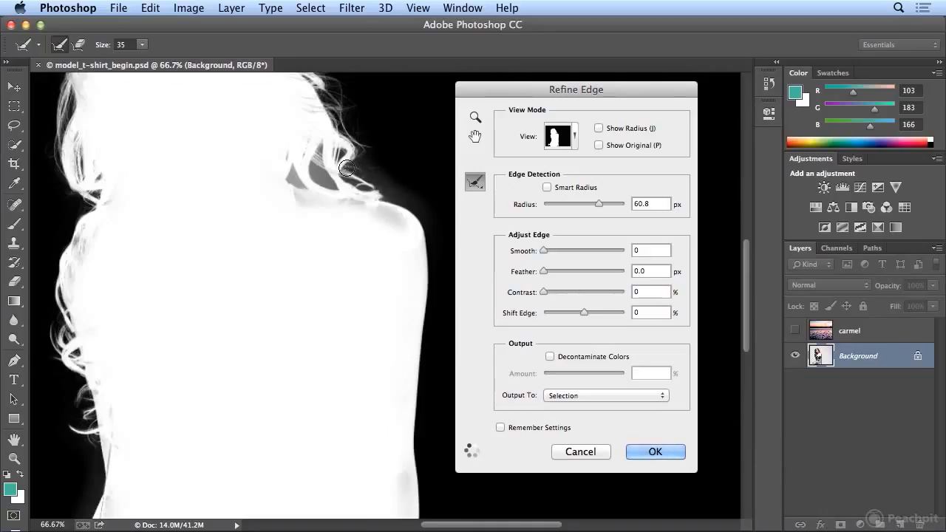
pyautogui.press('super+plus')
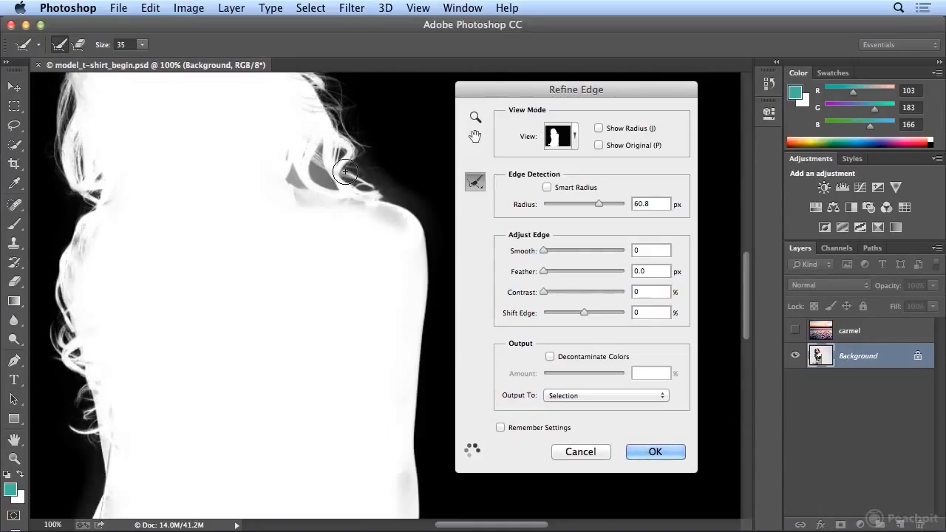
pyautogui.press('super+plus')
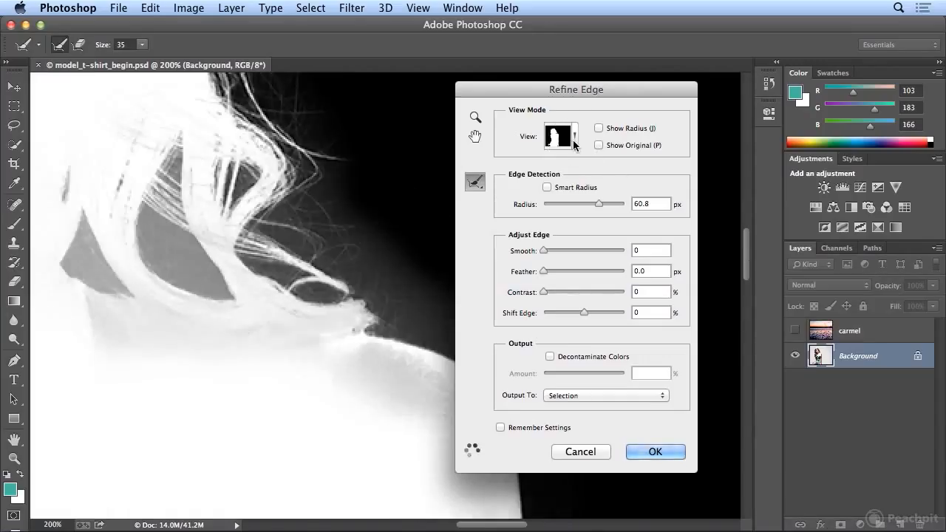
pyautogui.scroll(5, 332, 178)
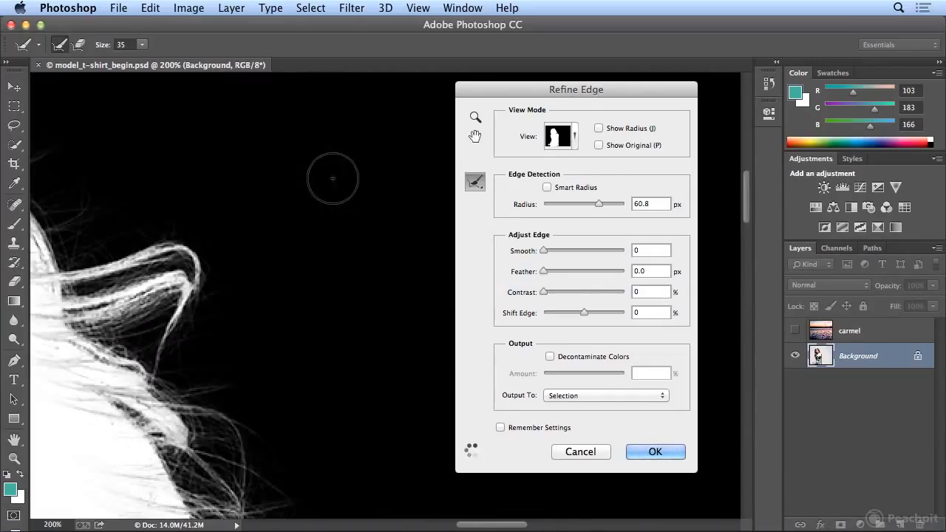
pyautogui.moveTo(335, 319); pyautogui.dragTo(475, 295)
pyautogui.moveTo(281, 301); pyautogui.dragTo(358, 413)
pyautogui.moveTo(188, 142); pyautogui.dragTo(246, 250)
pyautogui.press('super+minus')
pyautogui.press('super+minus')
pyautogui.moveTo(355, 237); pyautogui.dragTo(192, 348)
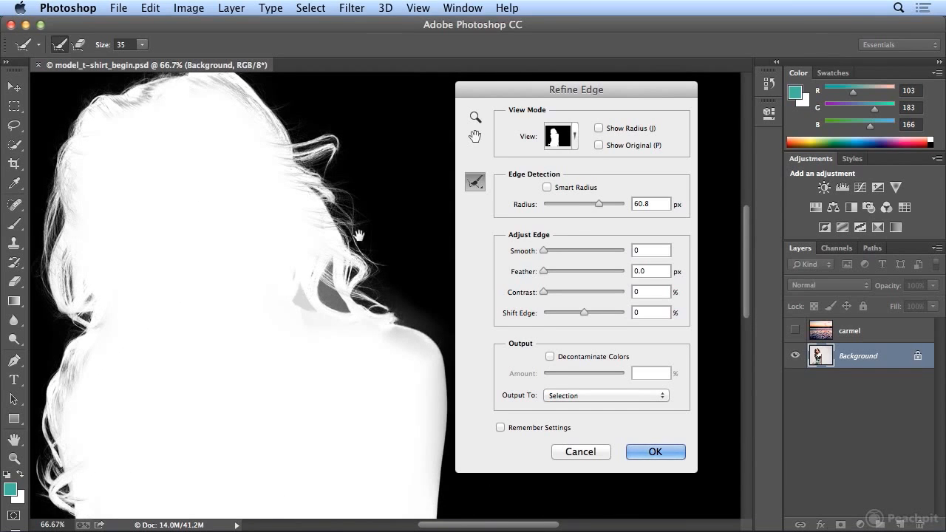
pyautogui.moveTo(288, 224)
pyautogui.mouseDown()
pyautogui.moveTo(331, 260)
pyautogui.moveTo(307, 234)
pyautogui.mouseUp()
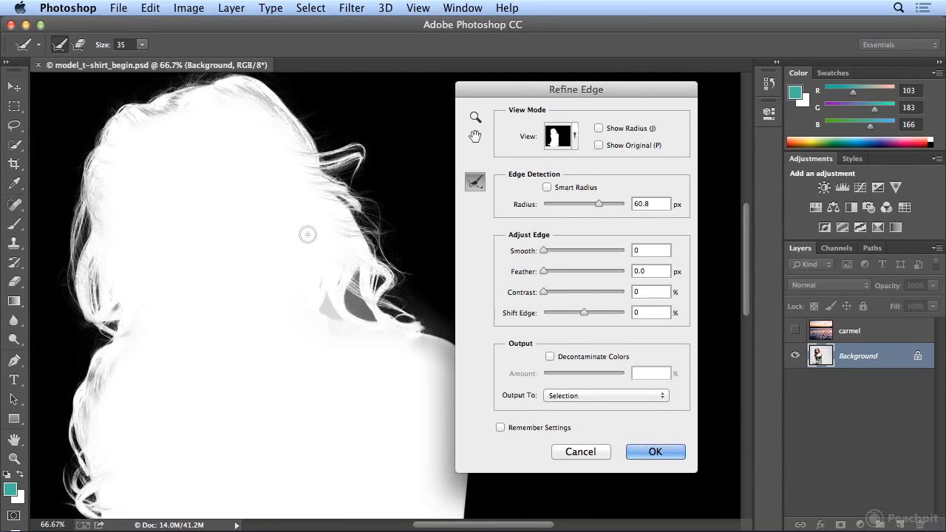
# - Return the Refine Edge preview to the On Black view
pyautogui.moveTo(529, 92); pyautogui.dragTo(549, 106)
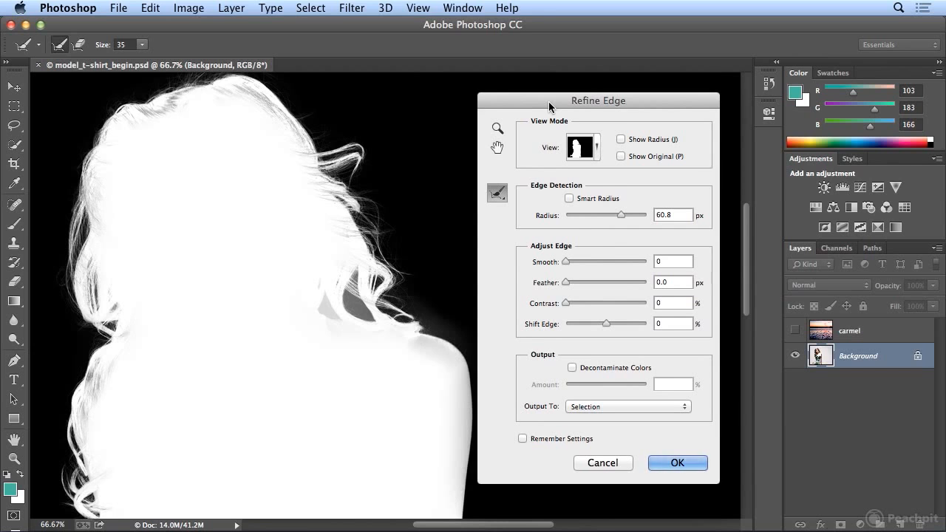
pyautogui.click(598, 152)
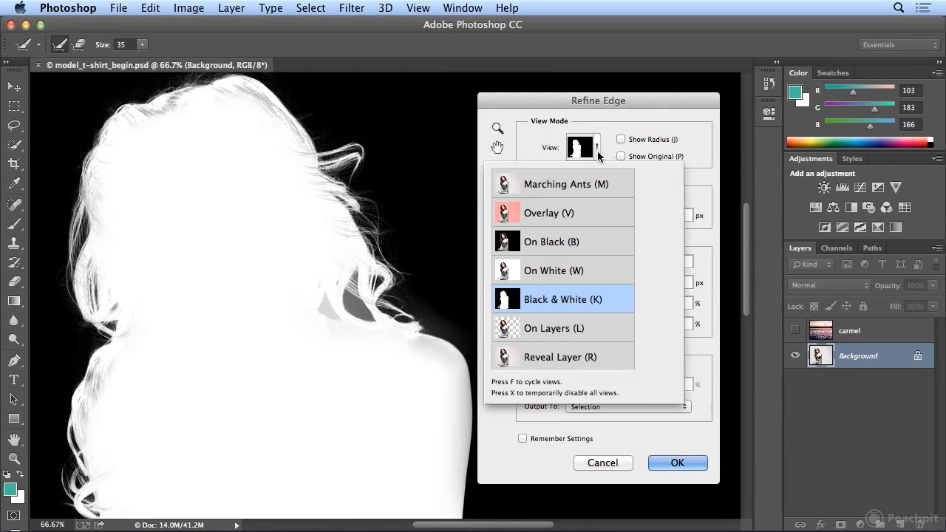
pyautogui.click(589, 243)
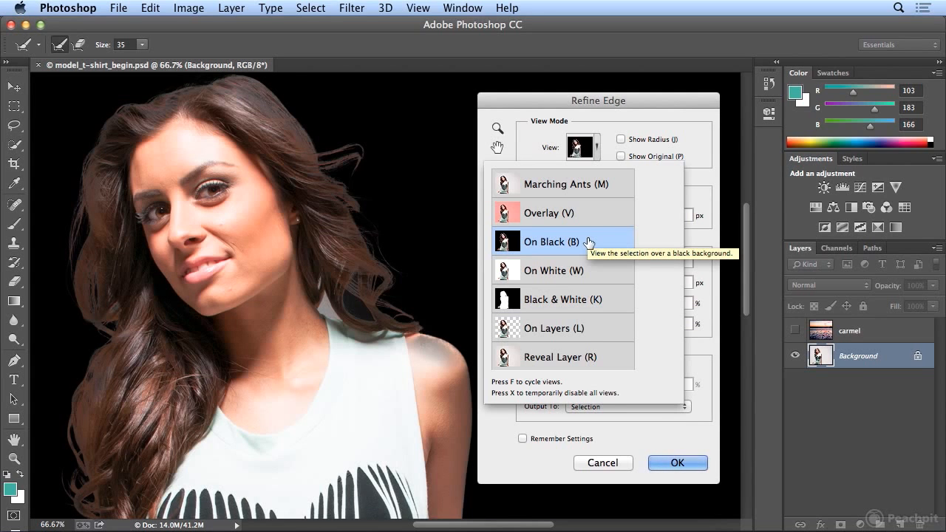
pyautogui.click(668, 100)
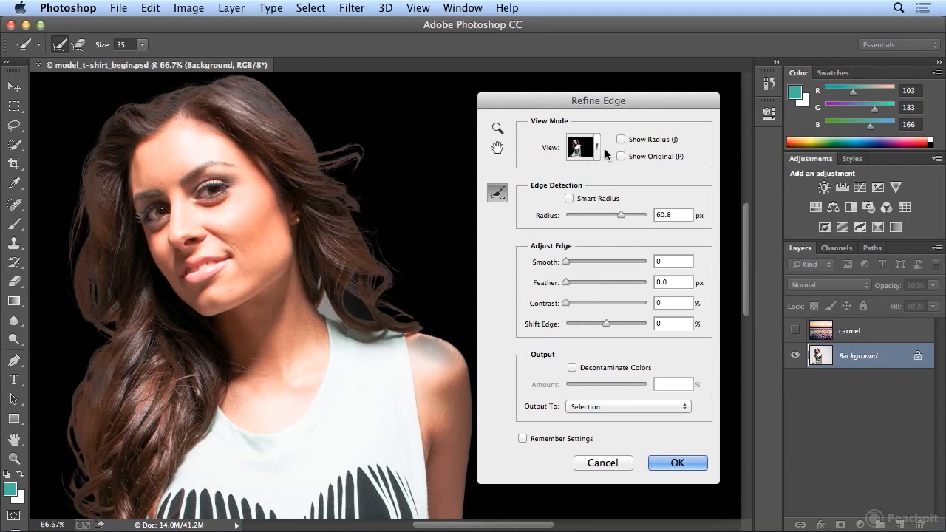
# - Try smaller edge detection radii while watching the hair, then settle the radius at 62.4 px
pyautogui.moveTo(625, 214); pyautogui.dragTo(608, 216)
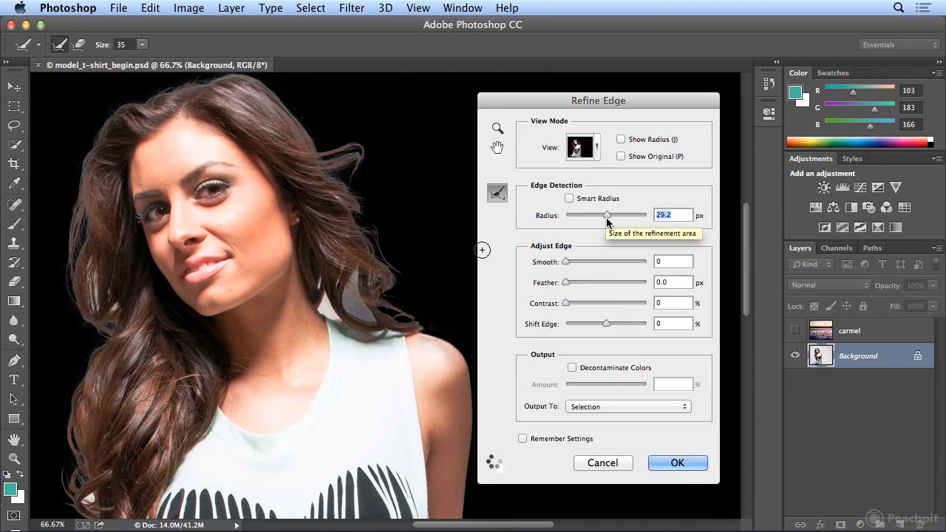
pyautogui.moveTo(614, 217); pyautogui.dragTo(612, 217)
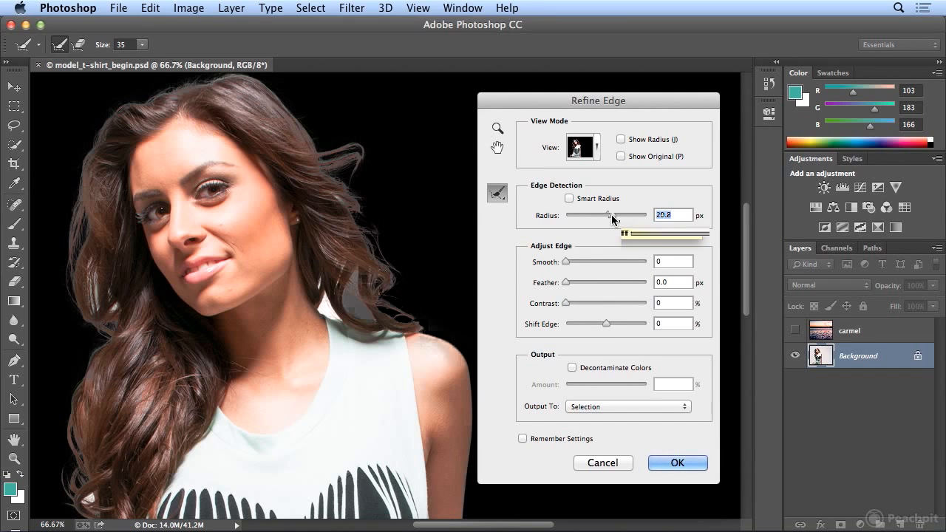
pyautogui.moveTo(612, 217); pyautogui.dragTo(621, 217)
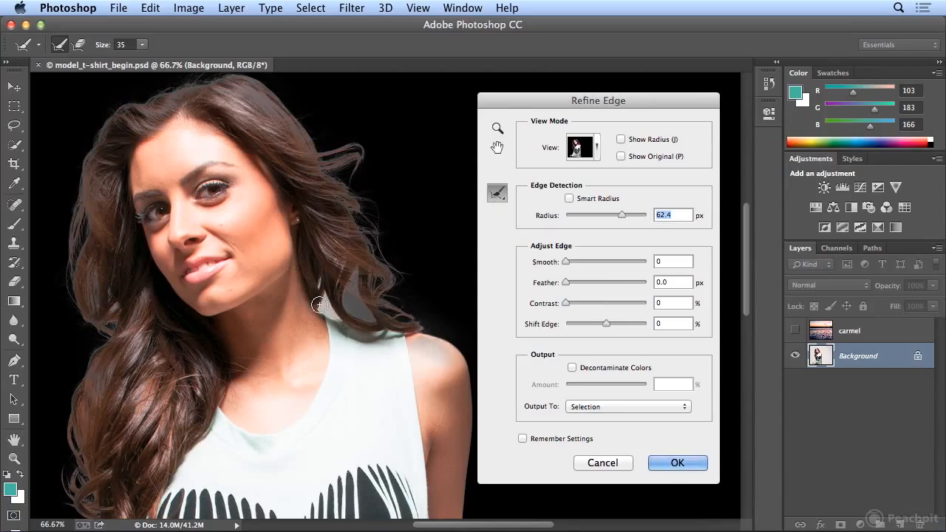
# - Set the Refine Radius Tool's brush size to 11 and paint over the background gap between the neck and the hair
pyautogui.click(143, 45)
pyautogui.moveTo(144, 59); pyautogui.dragTo(129, 60)
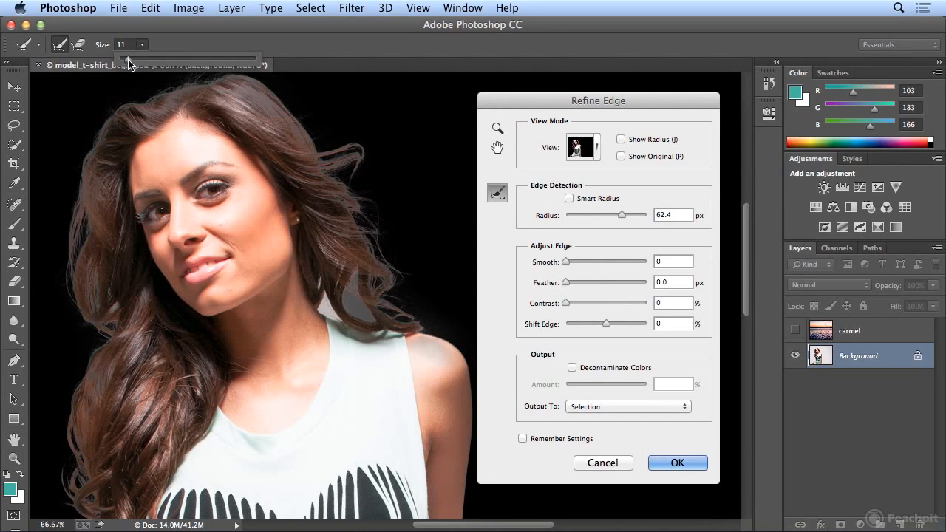
pyautogui.moveTo(325, 298); pyautogui.dragTo(320, 312)
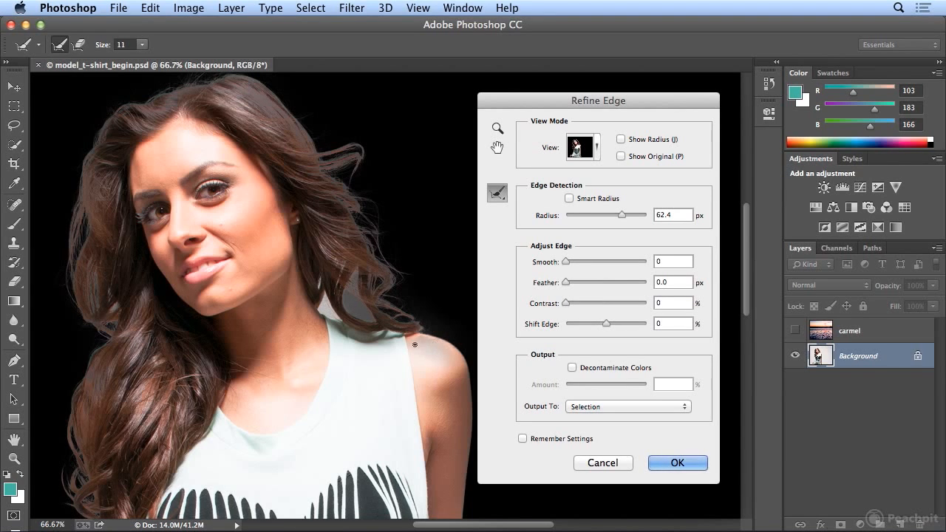
# - Use the Erase Refinements Tool at size 52 to restore the semi-transparent skin on the model's shoulder
pyautogui.click(499, 198)
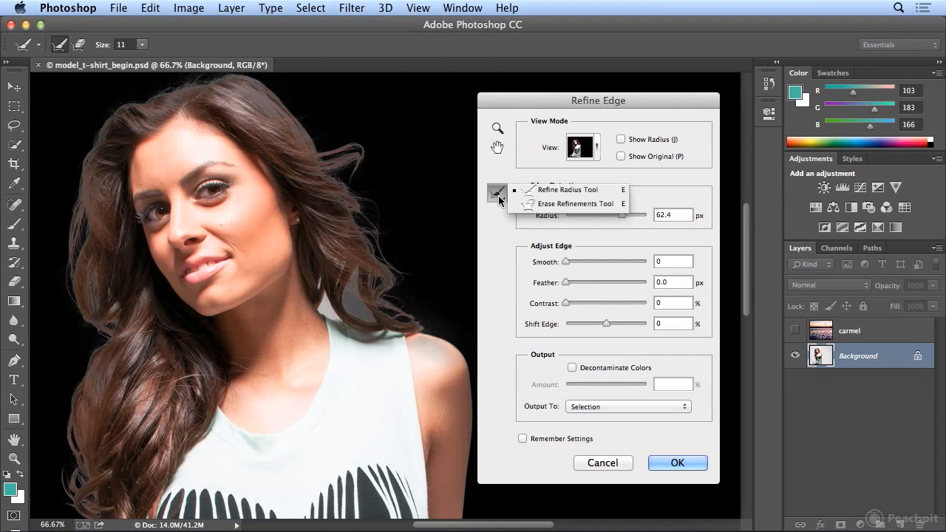
pyautogui.click(536, 204)
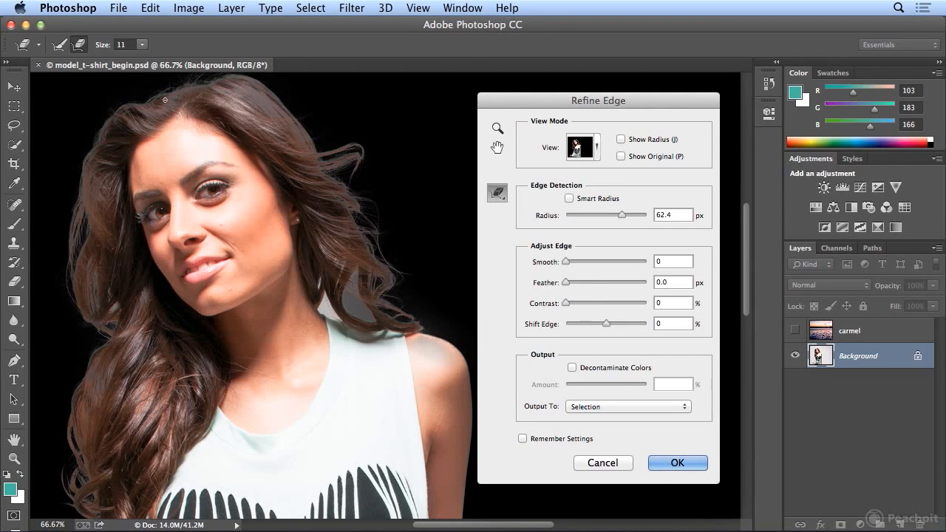
pyautogui.click(142, 45)
pyautogui.moveTo(145, 59); pyautogui.dragTo(172, 59)
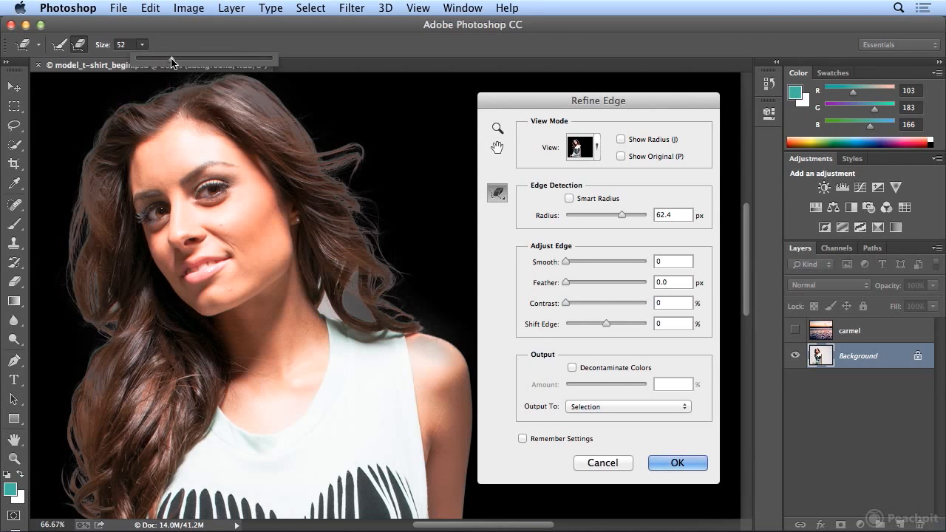
pyautogui.moveTo(411, 345); pyautogui.dragTo(421, 350)
pyautogui.moveTo(438, 356)
pyautogui.mouseDown()
pyautogui.moveTo(450, 381)
pyautogui.moveTo(442, 355)
pyautogui.moveTo(415, 350)
pyautogui.moveTo(403, 356)
pyautogui.moveTo(446, 383)
pyautogui.moveTo(420, 352)
pyautogui.moveTo(402, 375)
pyautogui.mouseUp()
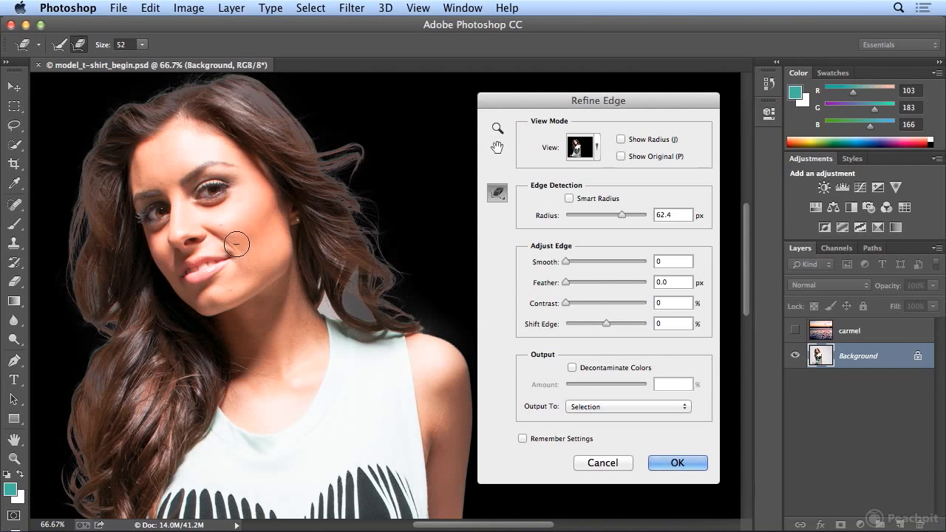
# - Set the Erase Refinements Tool's size to 12 and restore the semi-transparent skin of the arm beside the shirt's stretched side
pyautogui.scroll(-5, 235, 241)
pyautogui.scroll(-3, 236, 242)
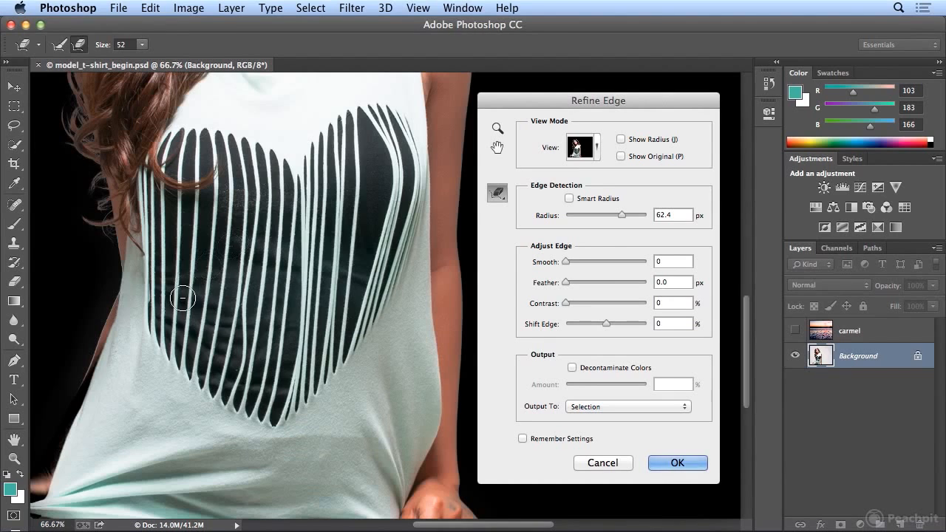
pyautogui.click(143, 46)
pyautogui.moveTo(144, 57); pyautogui.dragTo(117, 59)
pyautogui.moveTo(101, 348); pyautogui.dragTo(80, 405)
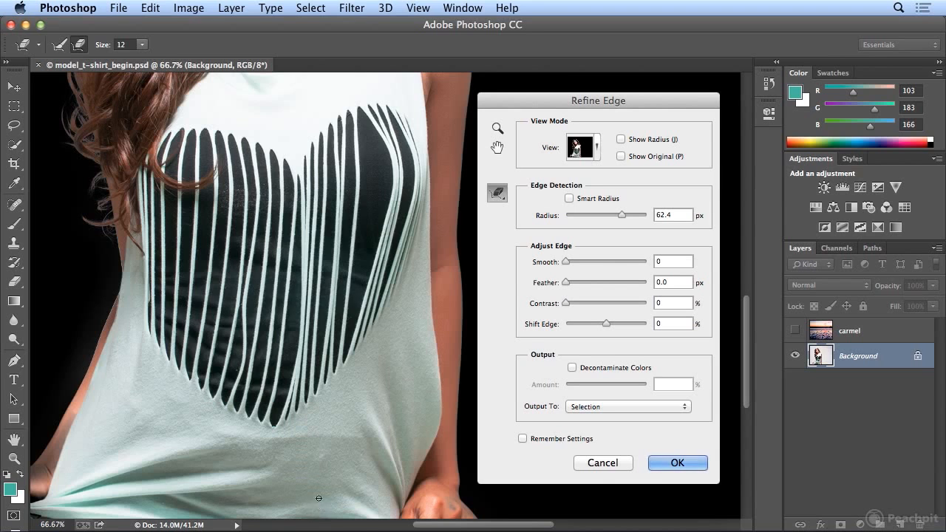
# - Restore the faded forearm, wrist and hand pulling the stretched shirt hem with the Erase Refinements Tool
pyautogui.moveTo(216, 467); pyautogui.dragTo(375, 401)
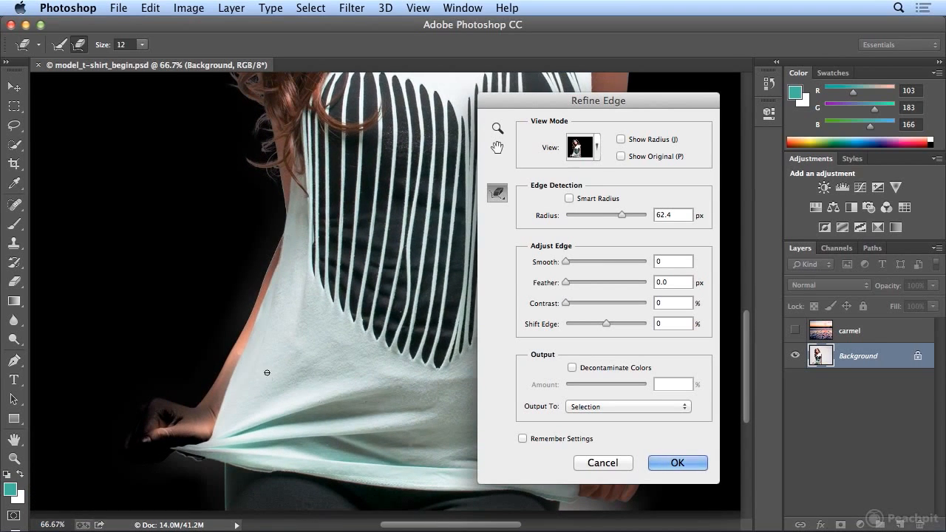
pyautogui.moveTo(238, 354); pyautogui.dragTo(207, 427)
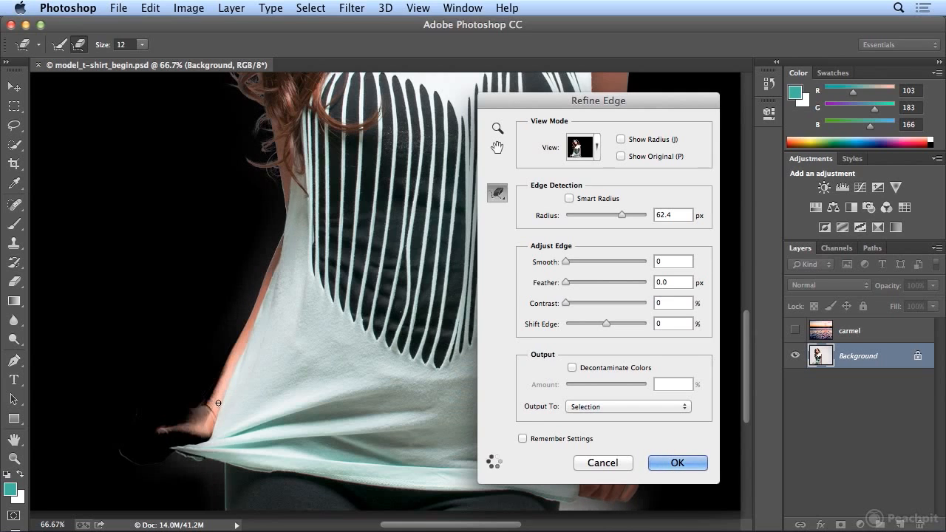
pyautogui.moveTo(212, 411)
pyautogui.mouseDown()
pyautogui.moveTo(187, 423)
pyautogui.moveTo(149, 411)
pyautogui.moveTo(134, 452)
pyautogui.moveTo(148, 443)
pyautogui.moveTo(130, 439)
pyautogui.moveTo(145, 442)
pyautogui.moveTo(161, 404)
pyautogui.moveTo(152, 423)
pyautogui.moveTo(167, 419)
pyautogui.moveTo(161, 404)
pyautogui.moveTo(194, 416)
pyautogui.moveTo(186, 380)
pyautogui.mouseUp()
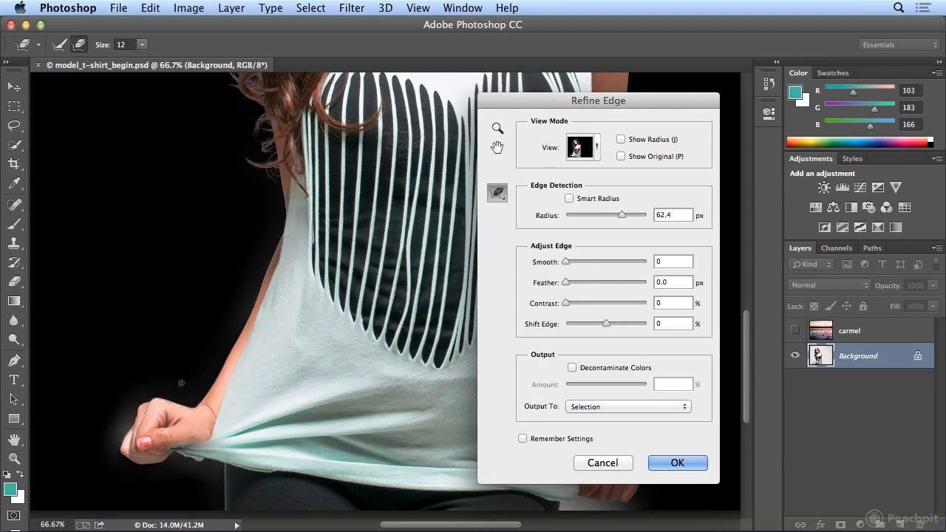
pyautogui.moveTo(178, 432); pyautogui.dragTo(204, 436)
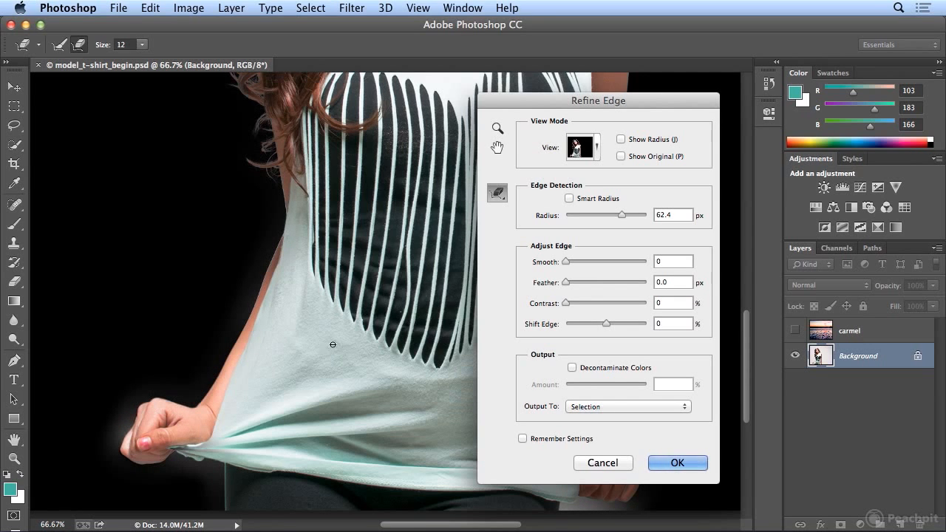
# - Erase the refinements over the model's other hand, on the unstretched side of the shirt, to restore its skin
pyautogui.moveTo(332, 345); pyautogui.dragTo(105, 349)
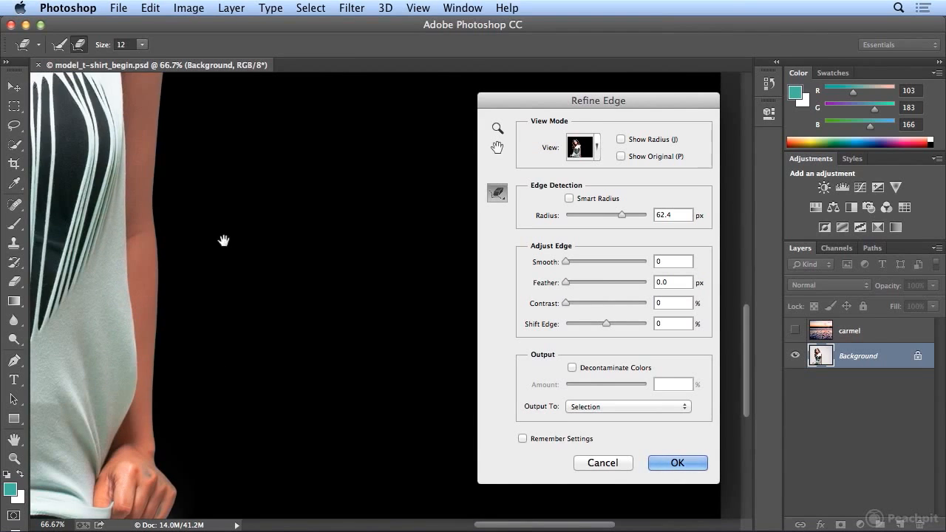
pyautogui.moveTo(226, 361); pyautogui.dragTo(263, 249)
pyautogui.moveTo(184, 340)
pyautogui.mouseDown()
pyautogui.moveTo(211, 374)
pyautogui.moveTo(199, 390)
pyautogui.mouseUp()
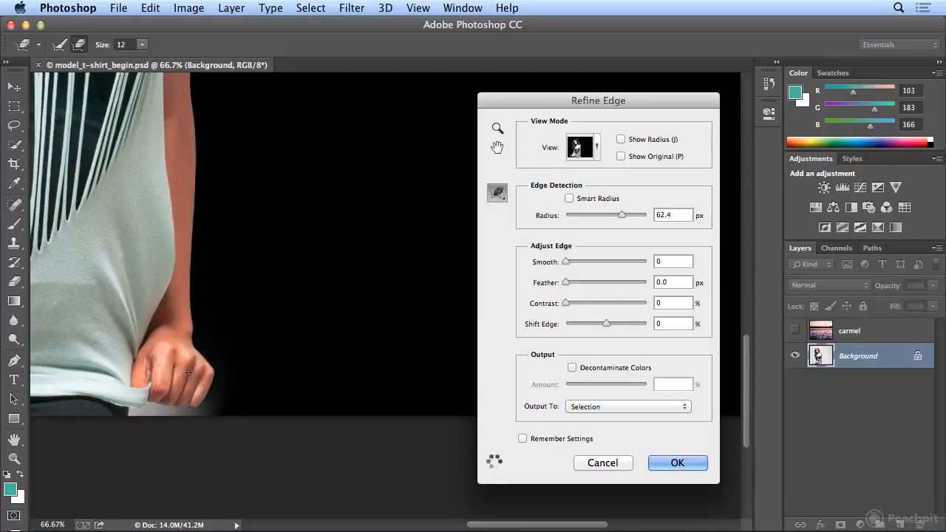
# - Paint over the light background strip beneath that hand with the Refine Radius Tool
pyautogui.click(498, 193)
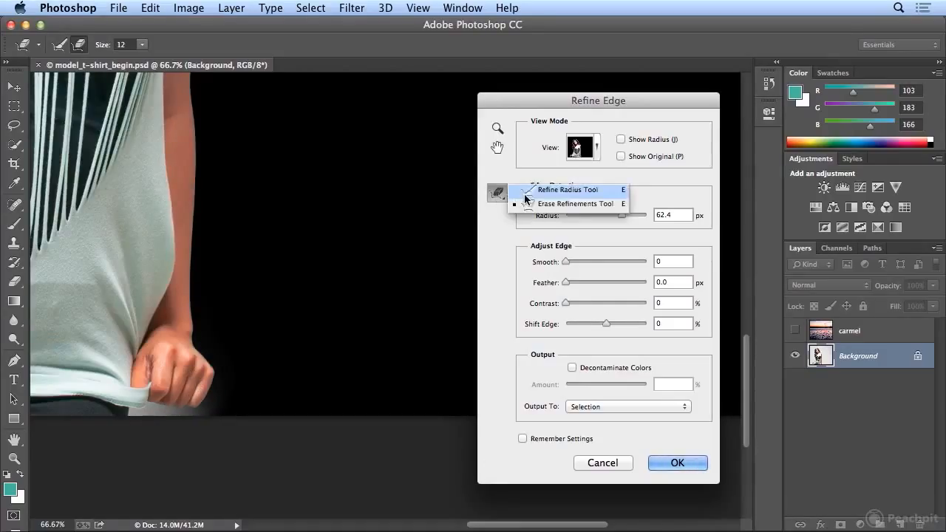
pyautogui.click(525, 193)
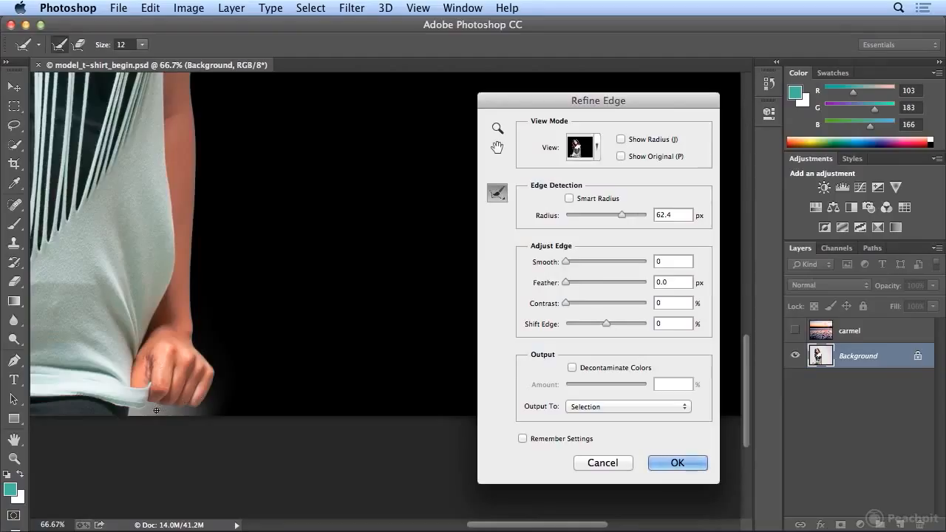
pyautogui.moveTo(132, 415)
pyautogui.mouseDown()
pyautogui.moveTo(182, 405)
pyautogui.moveTo(216, 413)
pyautogui.mouseUp()
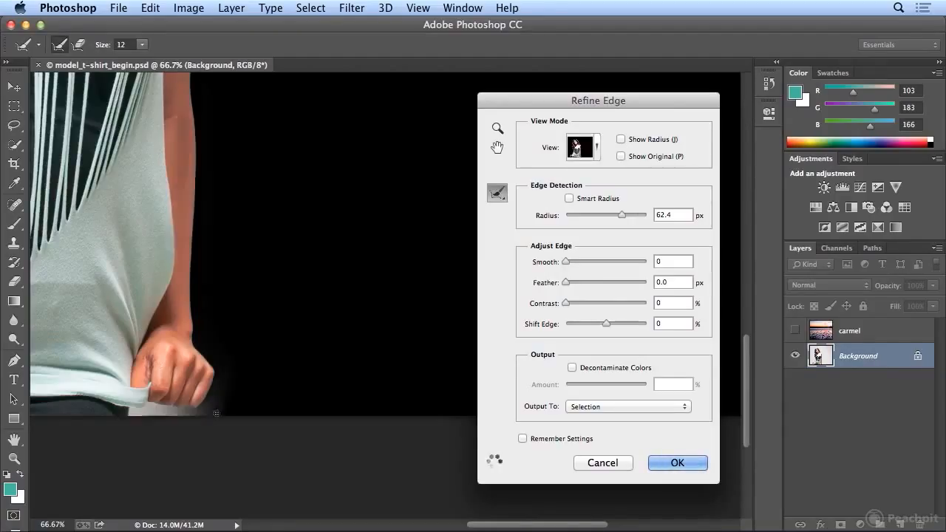
pyautogui.moveTo(133, 413)
pyautogui.mouseDown()
pyautogui.moveTo(157, 404)
pyautogui.moveTo(204, 409)
pyautogui.moveTo(139, 409)
pyautogui.moveTo(179, 412)
pyautogui.moveTo(160, 421)
pyautogui.mouseUp()
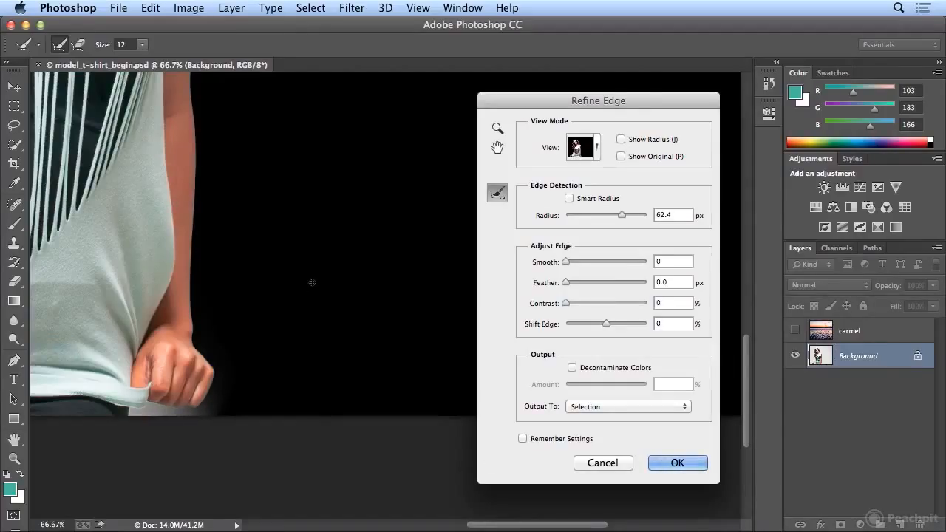
# - Try an edge detection radius of 79.1 px, return it to 62.4 px, and enable Smart Radius
pyautogui.press('super+minus')
pyautogui.press('super+minus')
pyautogui.press('super+minus')
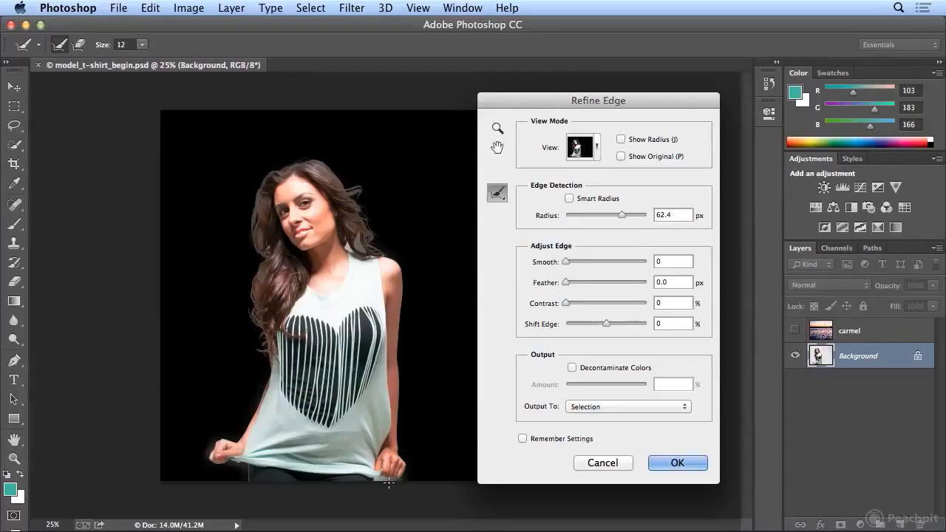
pyautogui.moveTo(623, 215); pyautogui.dragTo(630, 219)
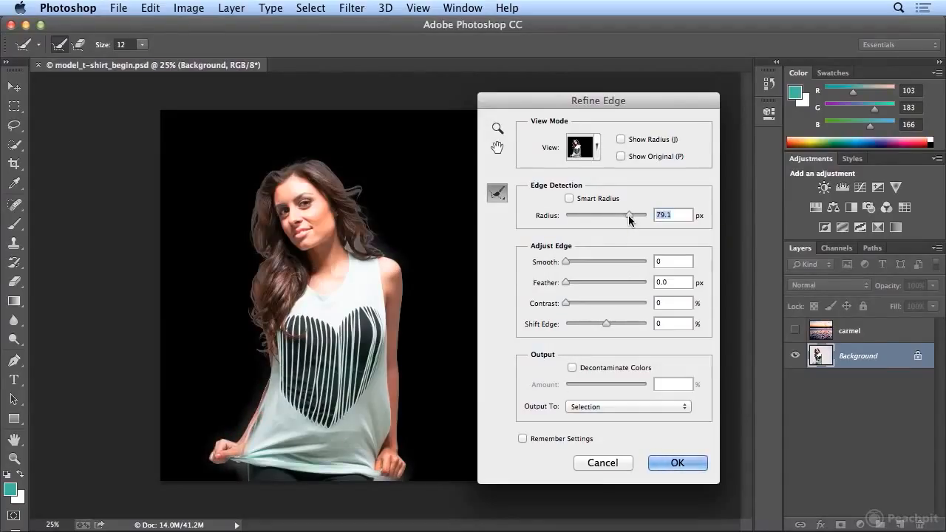
pyautogui.moveTo(628, 218); pyautogui.dragTo(622, 216)
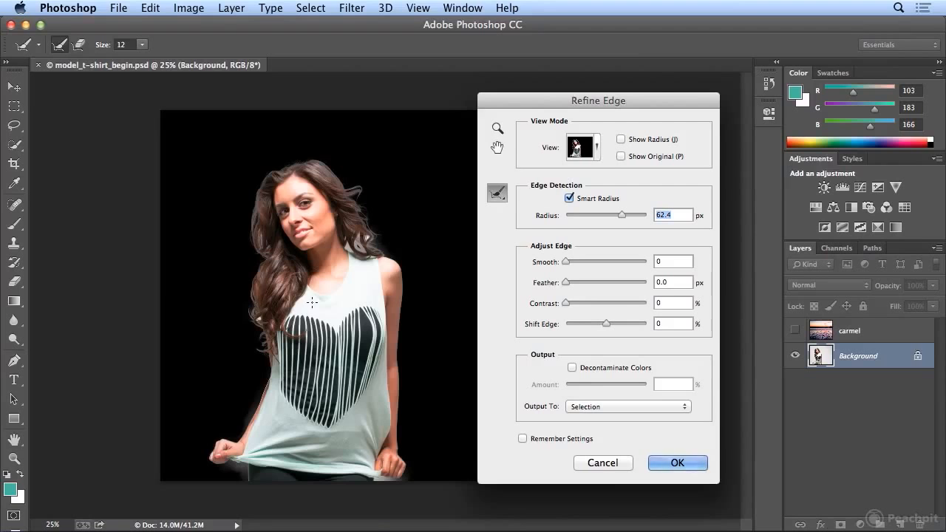
# - Touch up the wrist of the hand pulling the stretched hem with the Erase Refinements Tool
pyautogui.press('super+plus')
pyautogui.press('super+plus')
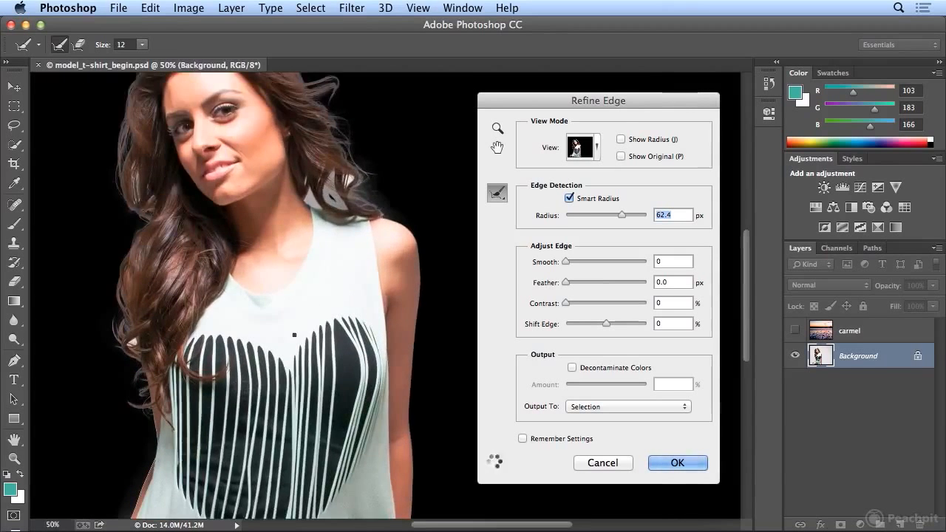
pyautogui.scroll(-5, 292, 334)
pyautogui.click(498, 193)
pyautogui.click(545, 201)
pyautogui.moveTo(102, 335)
pyautogui.mouseDown()
pyautogui.moveTo(129, 286)
pyautogui.moveTo(103, 336)
pyautogui.mouseUp()
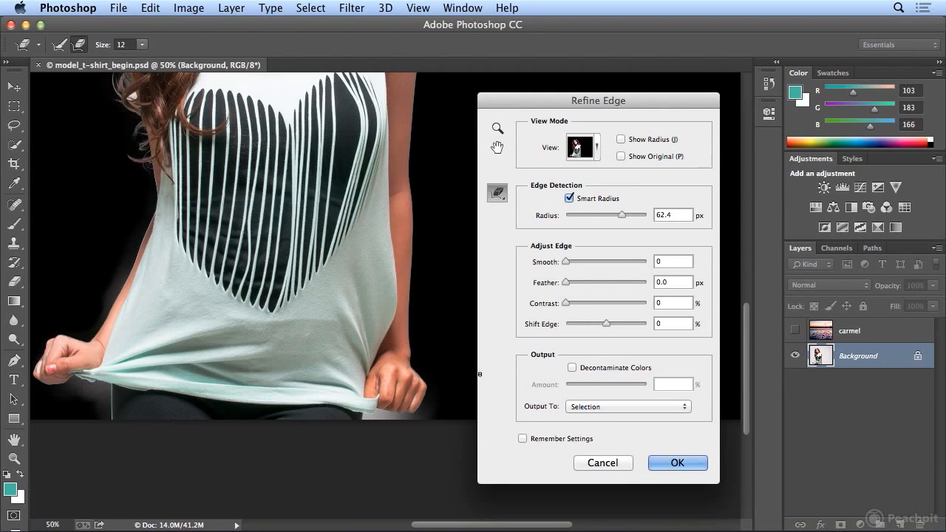
# - Try Shift Edge values between -84% and +67% while watching the arm and shirt edges, then settle on -31%
pyautogui.moveTo(612, 327); pyautogui.dragTo(588, 329)
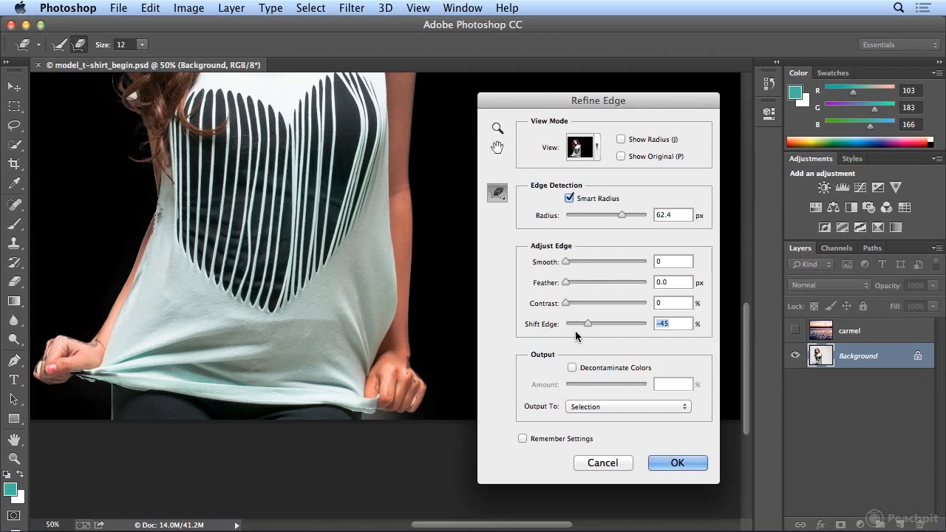
pyautogui.moveTo(578, 327); pyautogui.dragTo(571, 325)
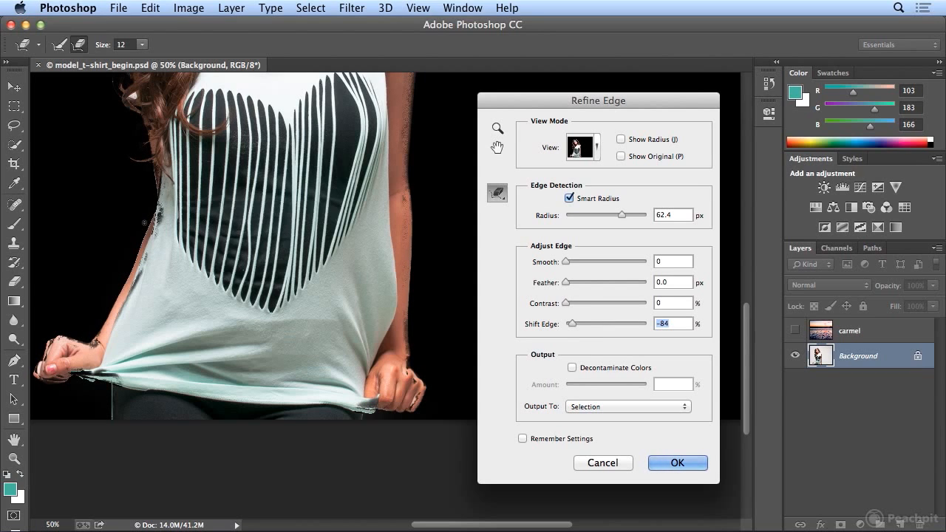
pyautogui.moveTo(574, 328); pyautogui.dragTo(633, 319)
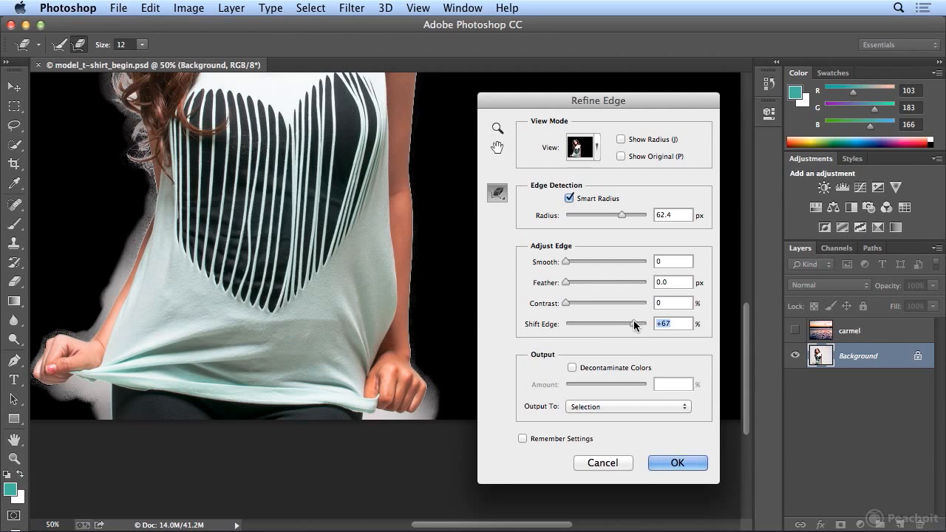
pyautogui.moveTo(634, 322); pyautogui.dragTo(612, 323)
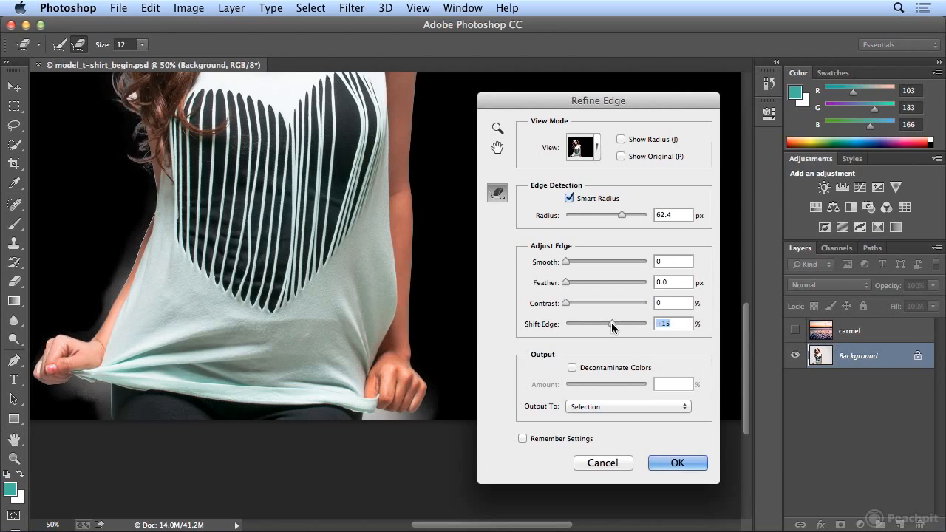
pyautogui.press('super+minus')
pyautogui.press('super+minus')
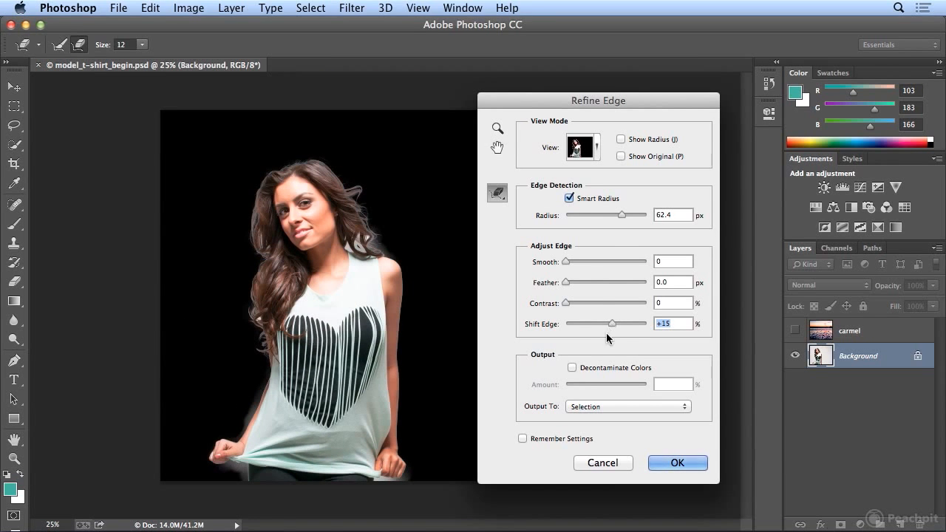
pyautogui.moveTo(614, 323); pyautogui.dragTo(592, 323)
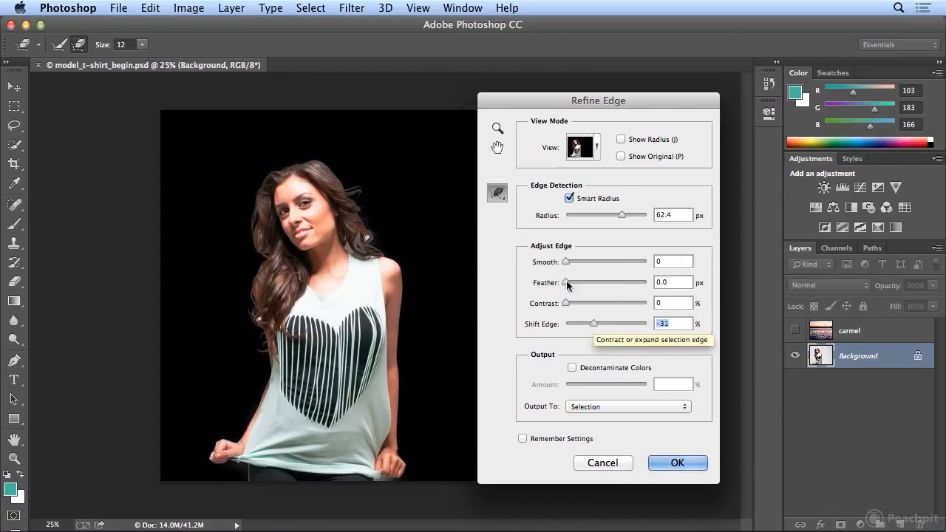
# - Paint along the arm beside the stretched side of the shirt with the Refine Radius Tool
pyautogui.click(504, 198)
pyautogui.click(526, 190)
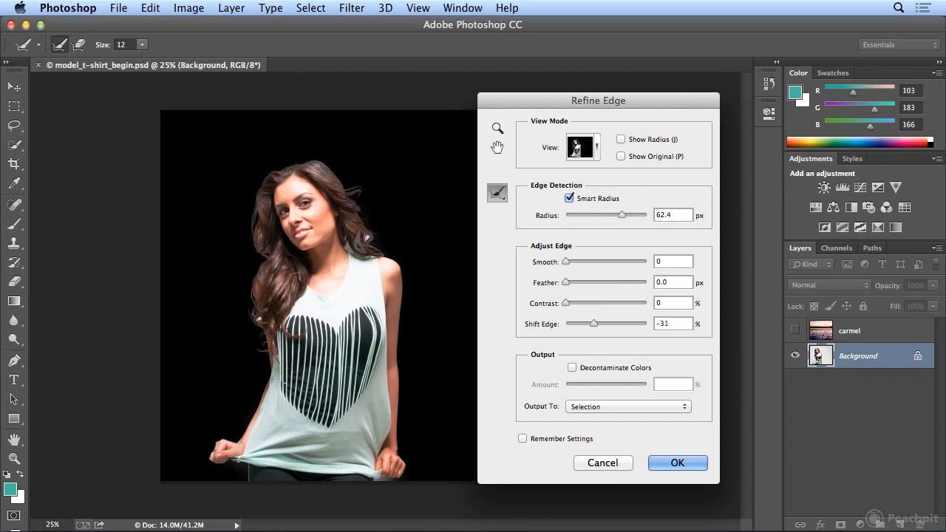
pyautogui.press('super+plus')
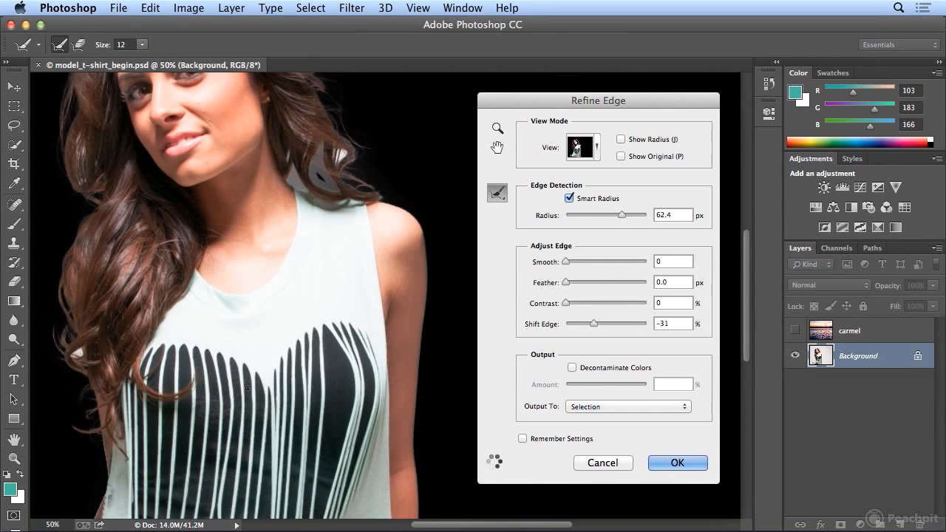
pyautogui.press('super+plus')
pyautogui.scroll(-10, 251, 390)
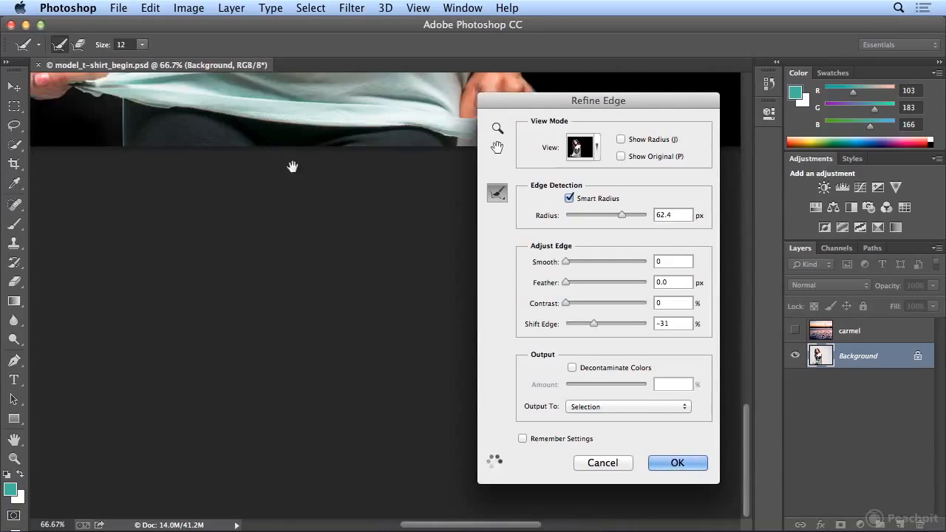
pyautogui.moveTo(291, 164); pyautogui.dragTo(469, 433)
pyautogui.moveTo(340, 179)
pyautogui.mouseDown()
pyautogui.moveTo(328, 177)
pyautogui.moveTo(291, 262)
pyautogui.mouseUp()
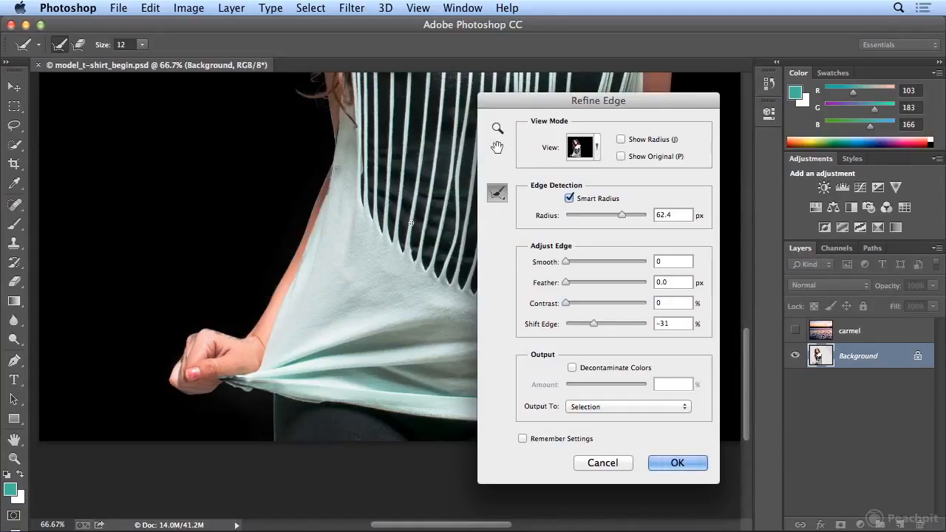
pyautogui.press('super+0')
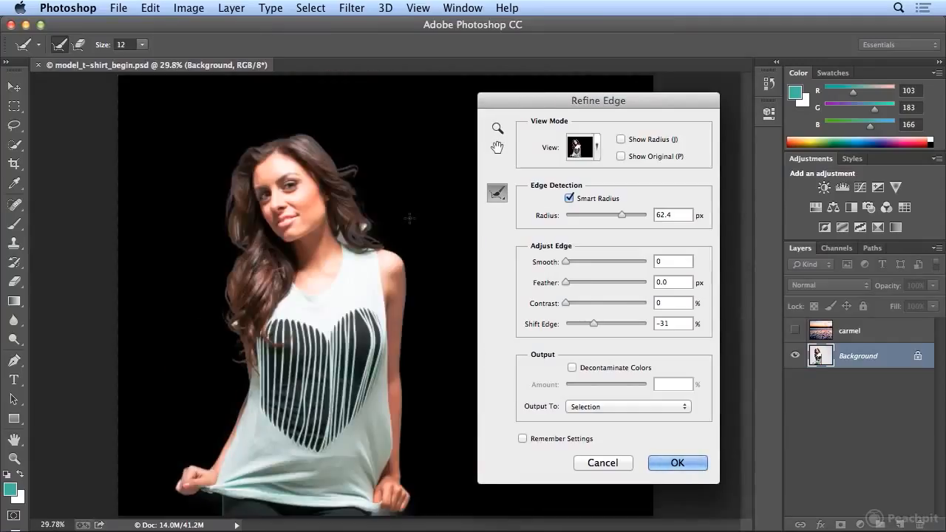
# - Preview the cutout in the On Layers view, then return to the On Black view
pyautogui.click(599, 154)
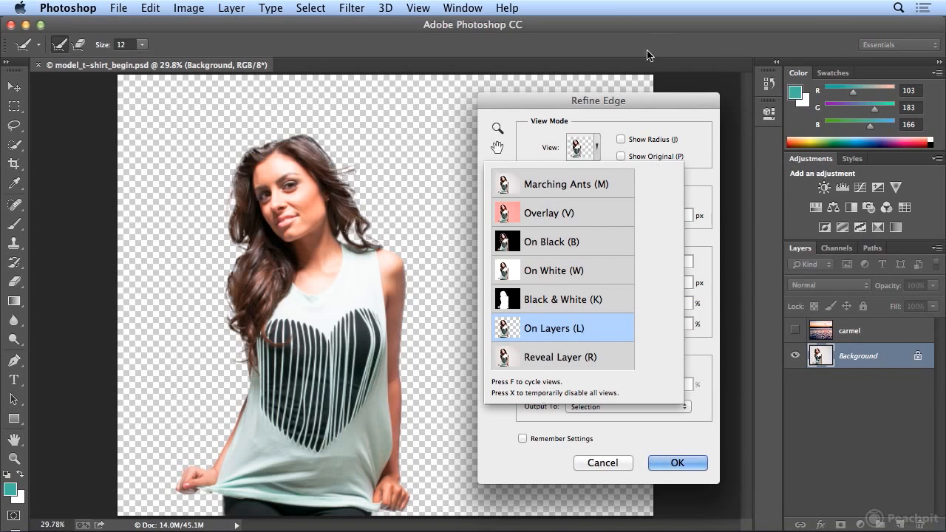
pyautogui.click(622, 102)
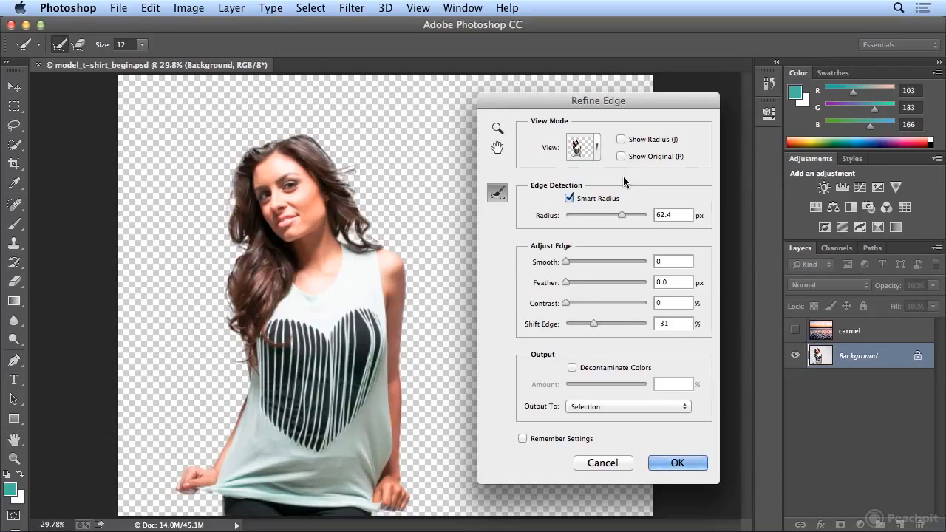
pyautogui.click(601, 153)
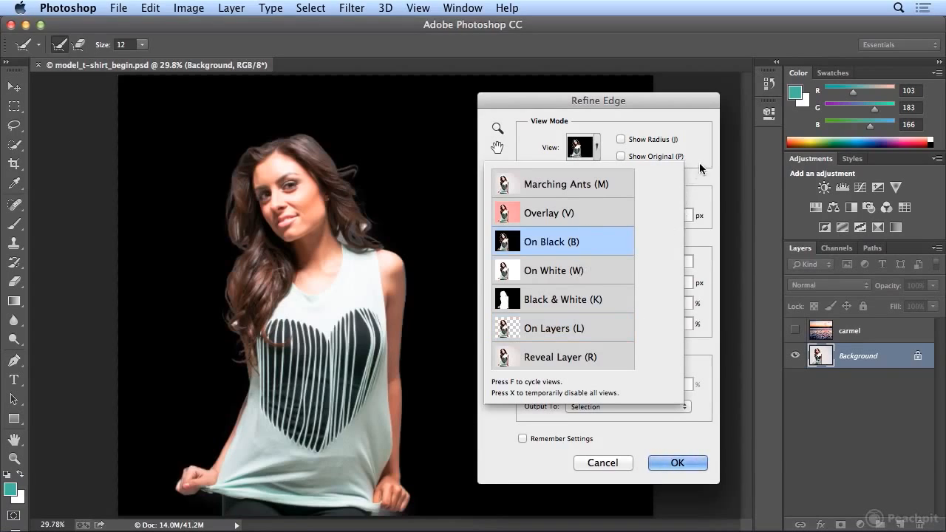
pyautogui.click(584, 241)
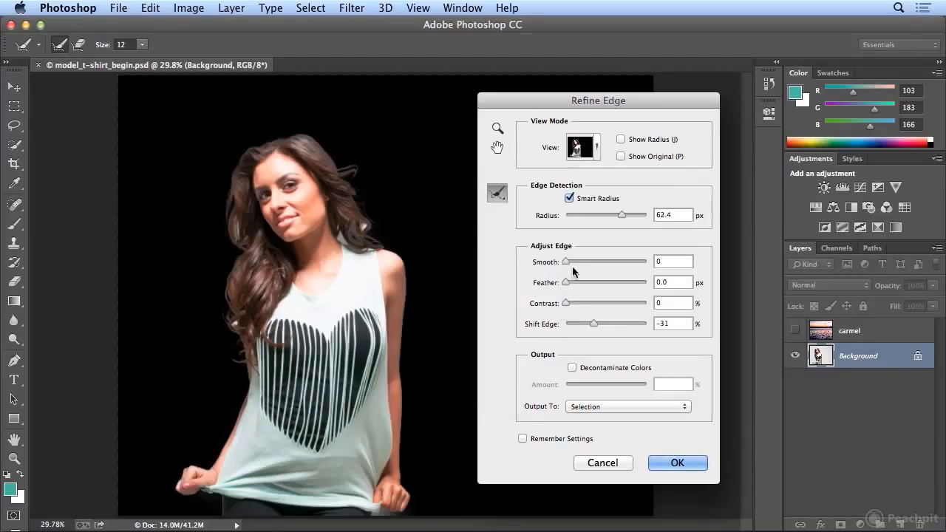
# - Try a Smooth value of 11, set Contrast to 10%, and return Smooth to 0
pyautogui.moveTo(569, 264); pyautogui.dragTo(573, 260)
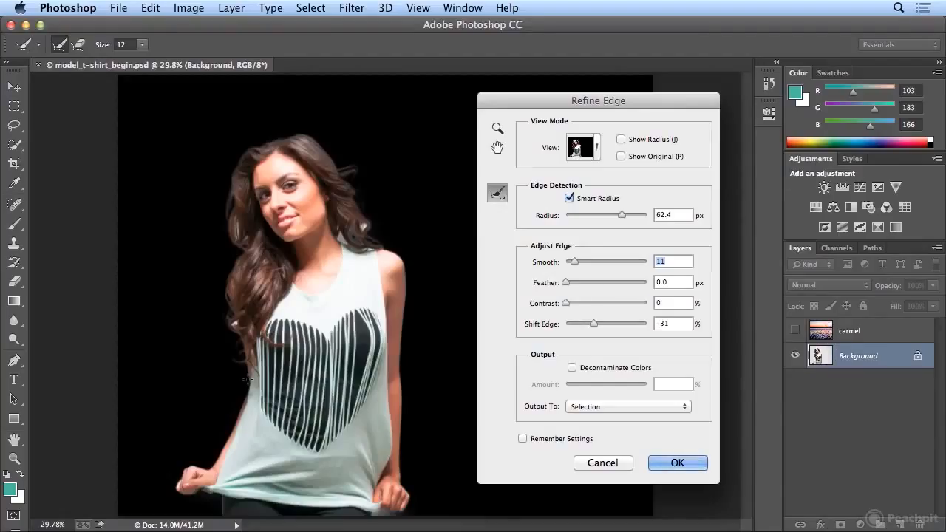
pyautogui.moveTo(566, 304)
pyautogui.mouseDown()
pyautogui.moveTo(596, 309)
pyautogui.moveTo(573, 305)
pyautogui.mouseUp()
pyautogui.moveTo(574, 261); pyautogui.dragTo(551, 263)
pyautogui.press('super+plus')
pyautogui.press('super+plus')
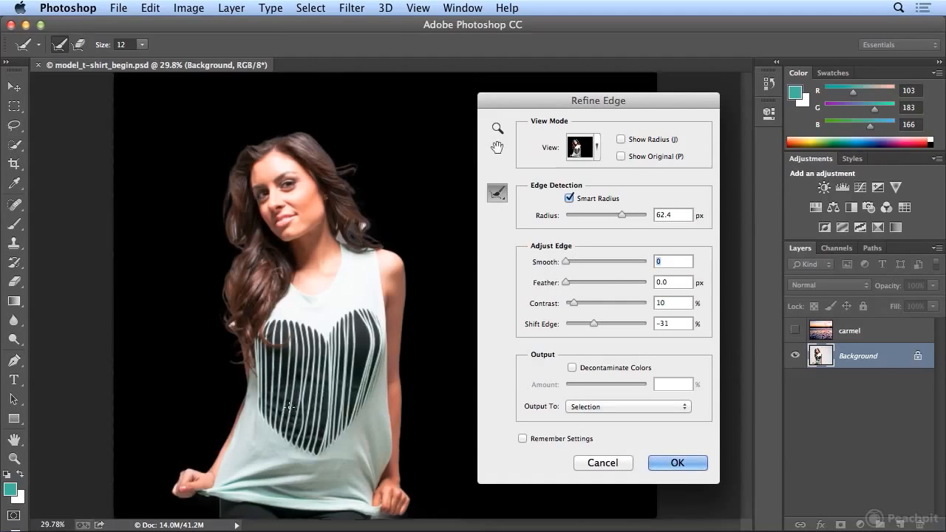
pyautogui.scroll(-2, 288, 404)
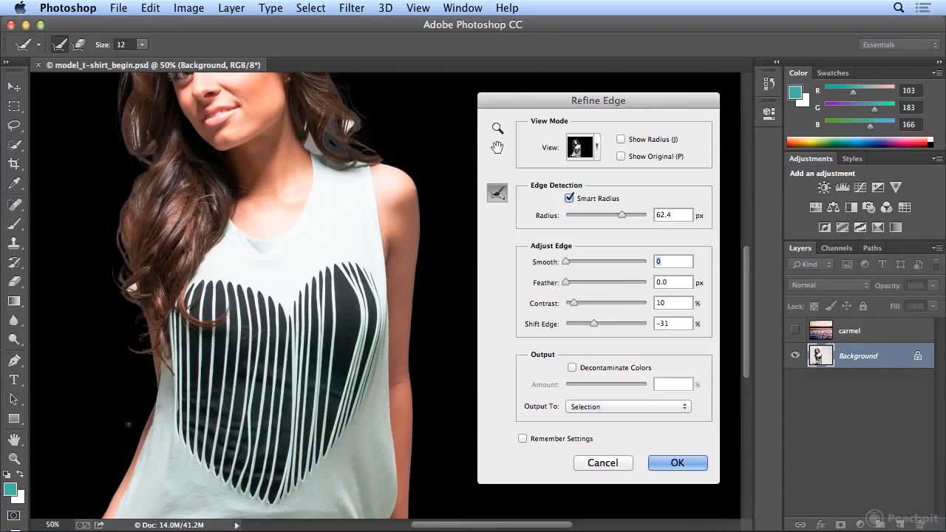
# - Set Smooth to 9 and show the refinement radius for the whole figure
pyautogui.moveTo(566, 261); pyautogui.dragTo(573, 266)
pyautogui.press('super+0')
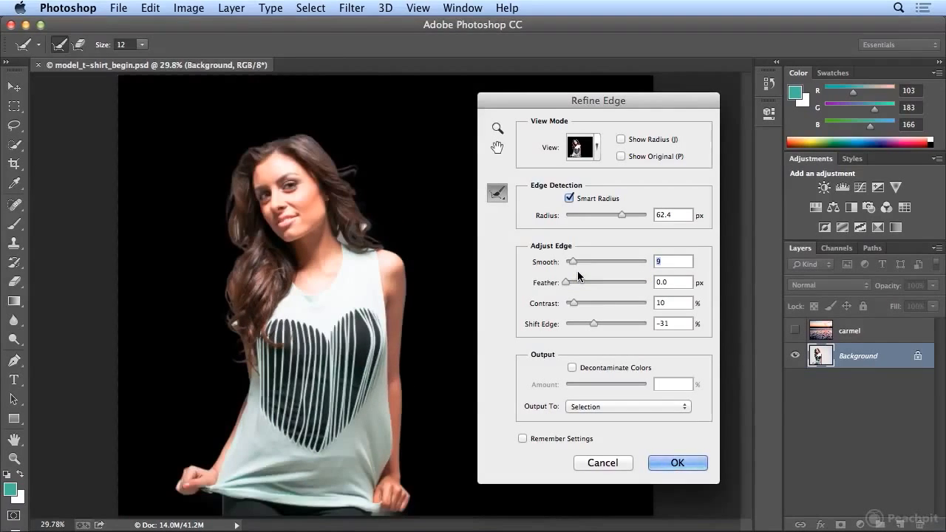
pyautogui.click(620, 141)
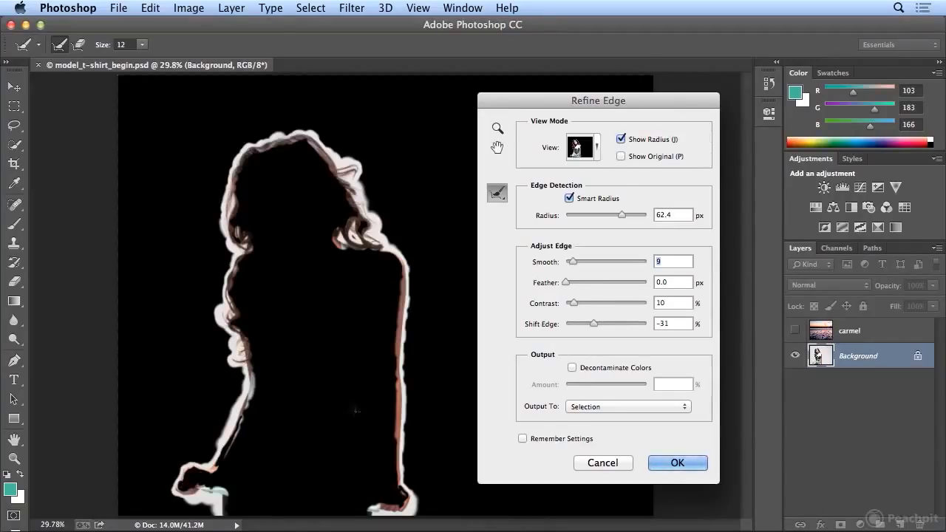
# - Erase excess refinement with the Erase Refinements Tool along the shirt's edge beside the arm and around the hand holding the hem
pyautogui.click(498, 194)
pyautogui.click(547, 204)
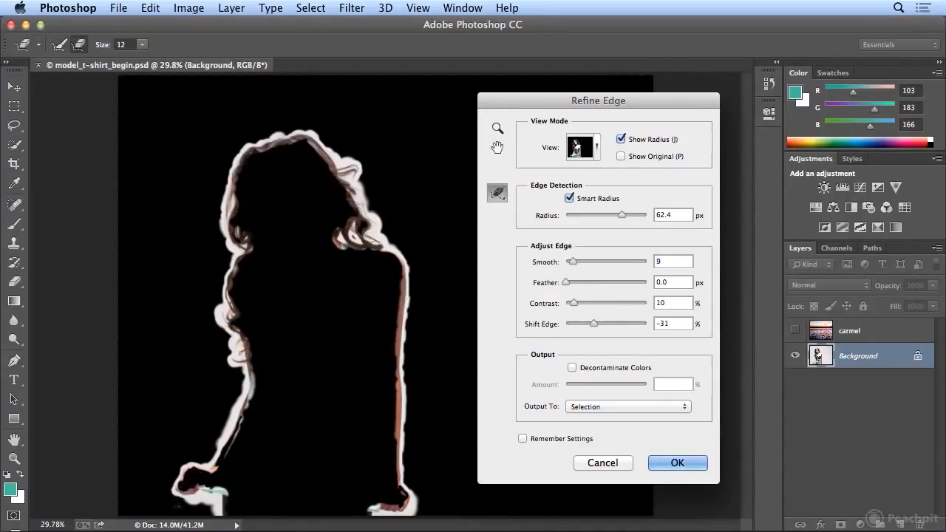
pyautogui.moveTo(244, 427)
pyautogui.mouseDown()
pyautogui.moveTo(227, 452)
pyautogui.moveTo(253, 390)
pyautogui.moveTo(239, 427)
pyautogui.mouseUp()
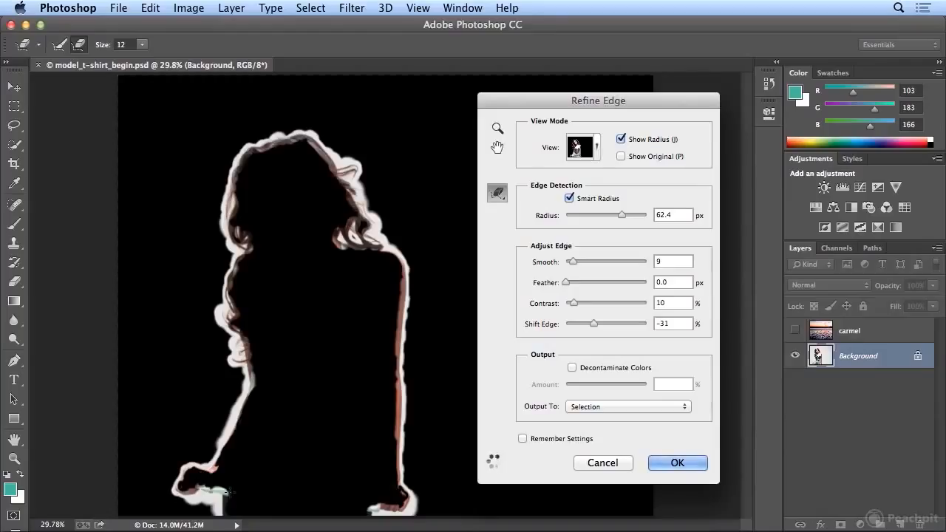
pyautogui.moveTo(222, 489); pyautogui.dragTo(190, 489)
# - Hide the refinement radius and compare the refined edge with the original selection
pyautogui.click(620, 139)
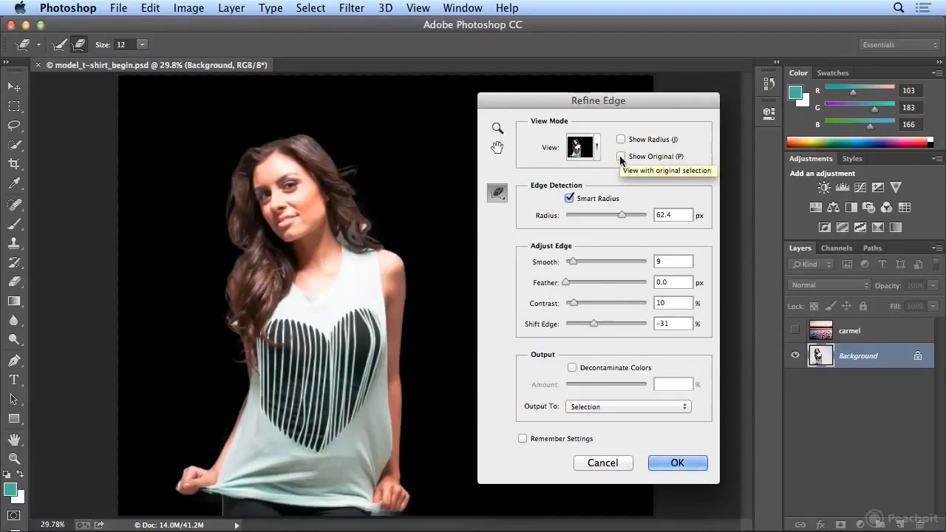
pyautogui.click(621, 157)
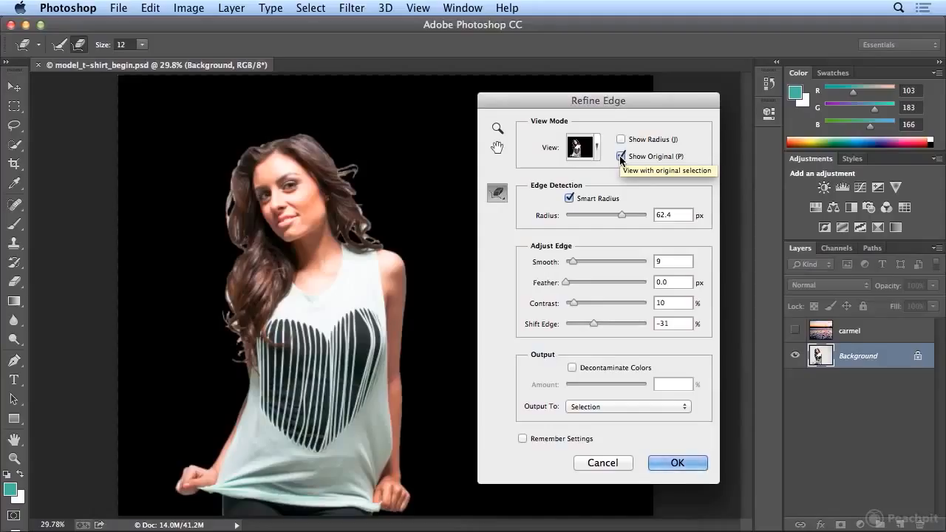
pyautogui.click(620, 156)
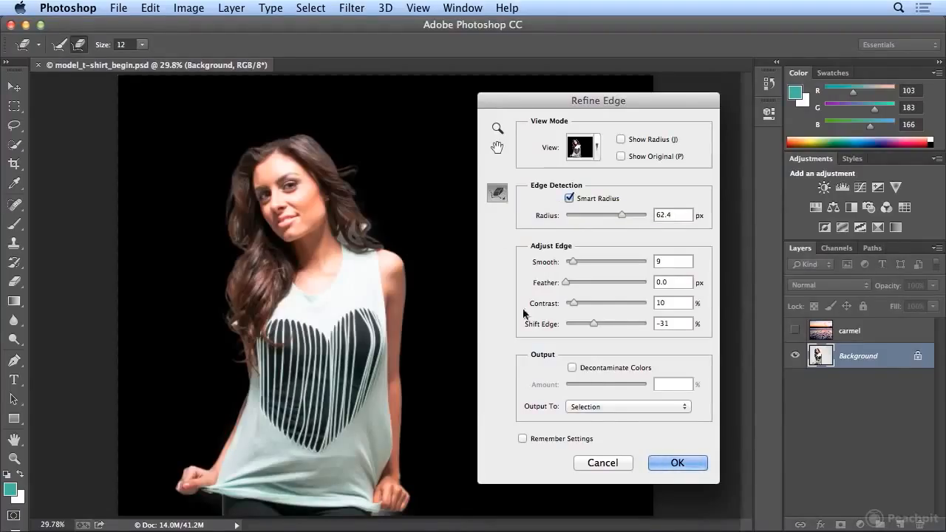
# - Output the refined selection as a Layer Mask and apply Refine Edge
pyautogui.click(609, 407)
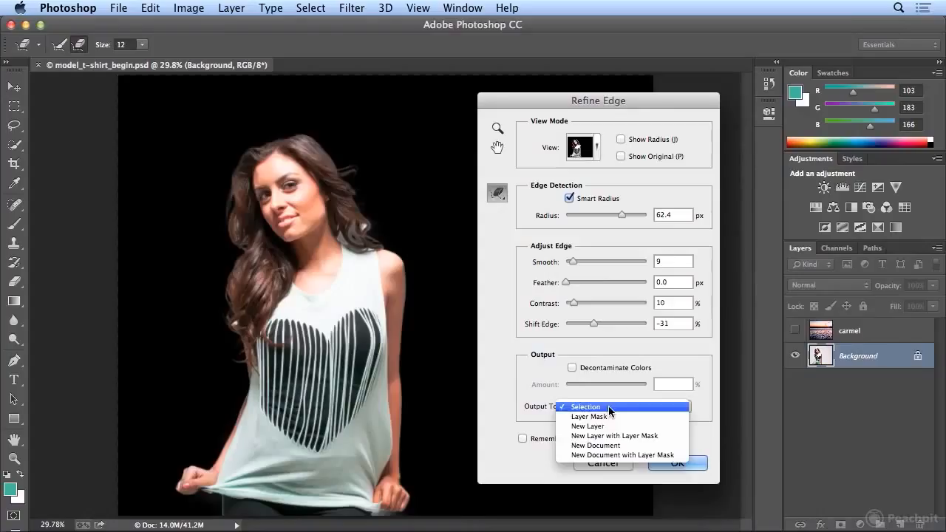
pyautogui.click(610, 417)
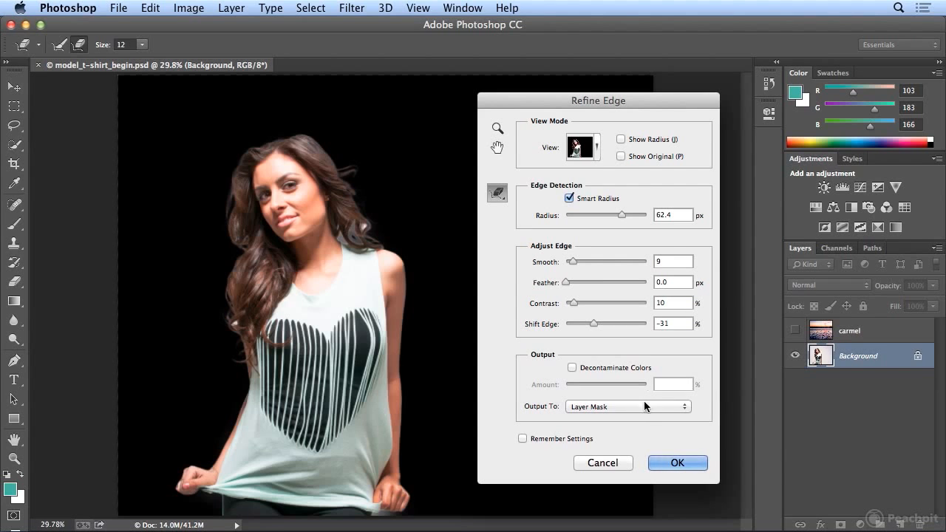
pyautogui.click(666, 461)
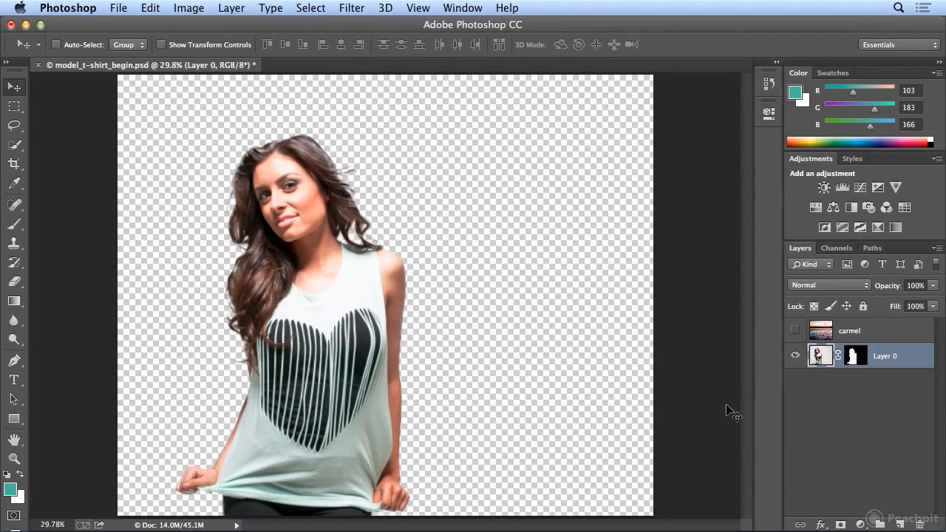
# - Rename the masked layer as model
pyautogui.doubleClick(887, 355)
pyautogui.write('model')
pyautogui.press('Return')
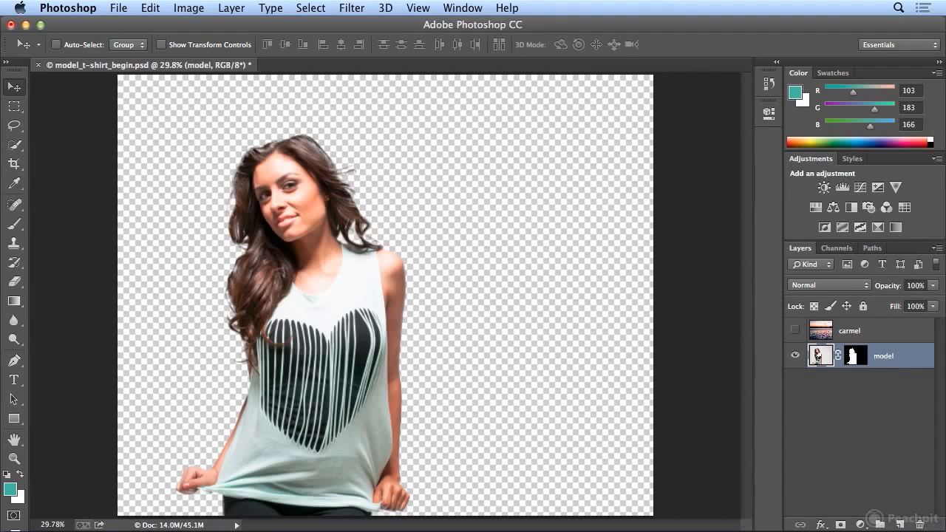
# - Make the carmel layer visible and move the model layer above it
pyautogui.click(796, 331)
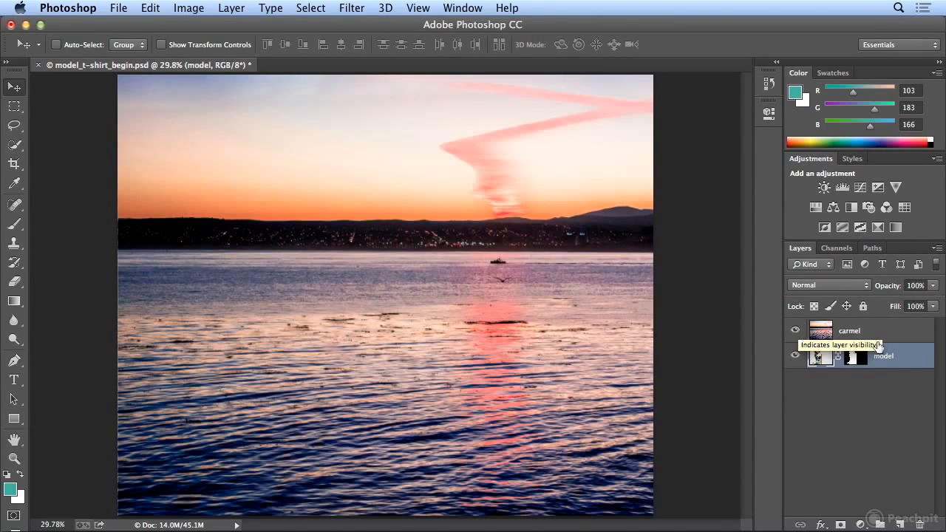
pyautogui.moveTo(897, 362); pyautogui.dragTo(895, 324)
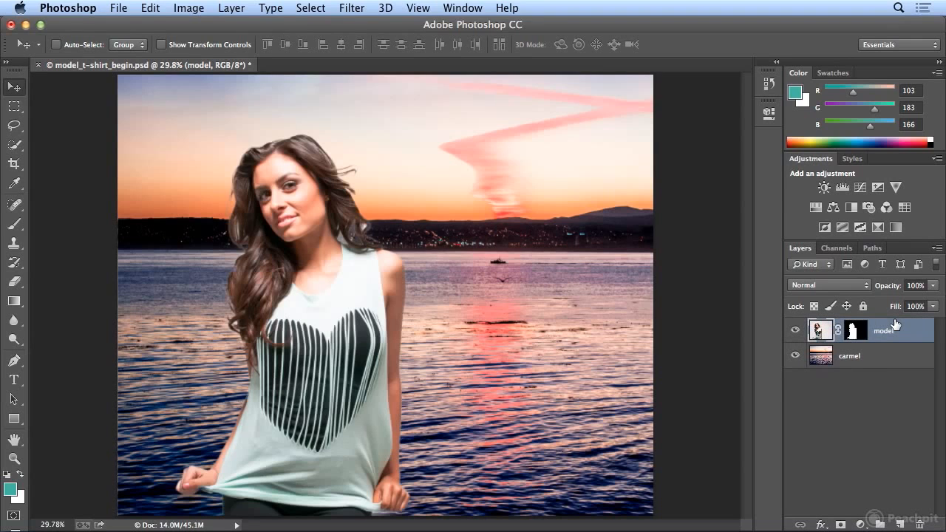